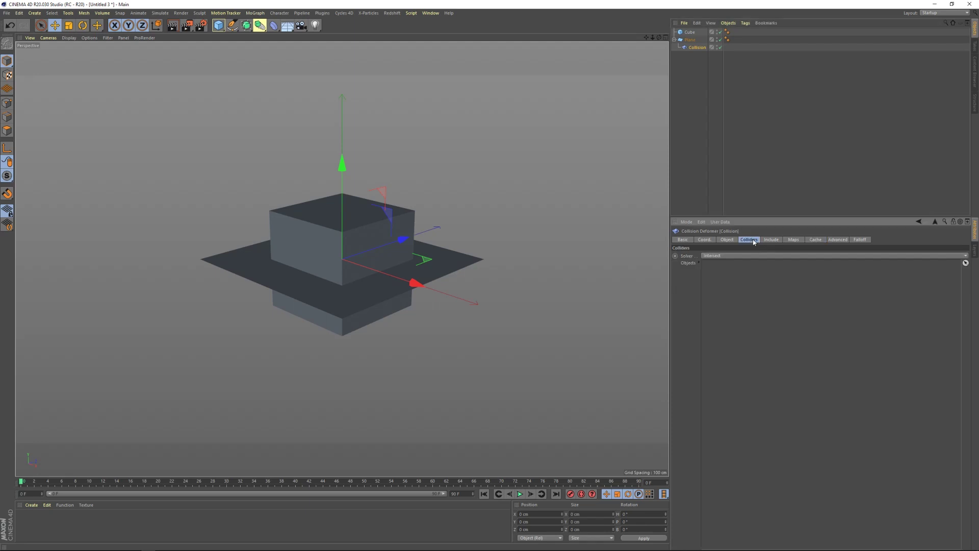
# Add the cube as a collider of the Collision deformer with the Intersect solver, and lower the cube to about -17 cm in Y.
pyautogui.click(690, 33)
pyautogui.moveTo(772, 253); pyautogui.dragTo(730, 259)
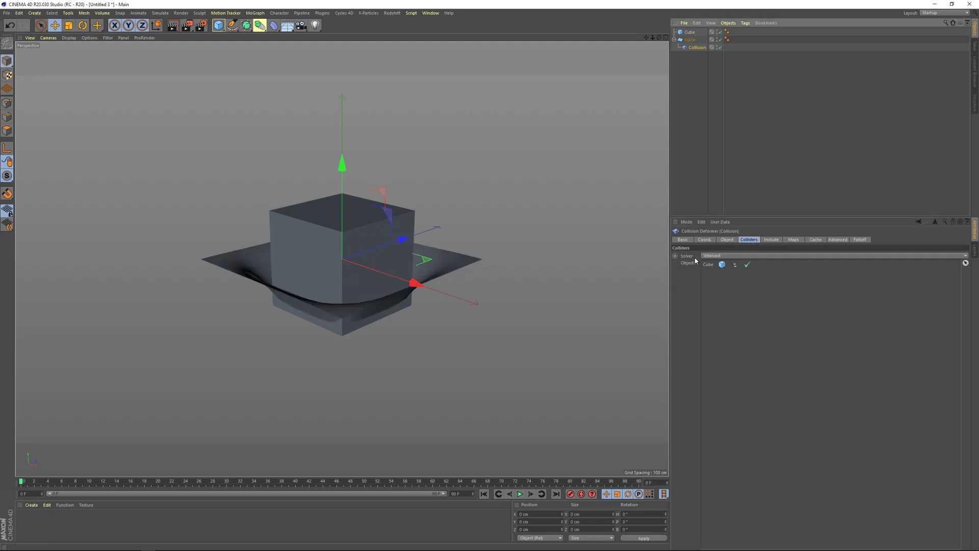
pyautogui.click(712, 255)
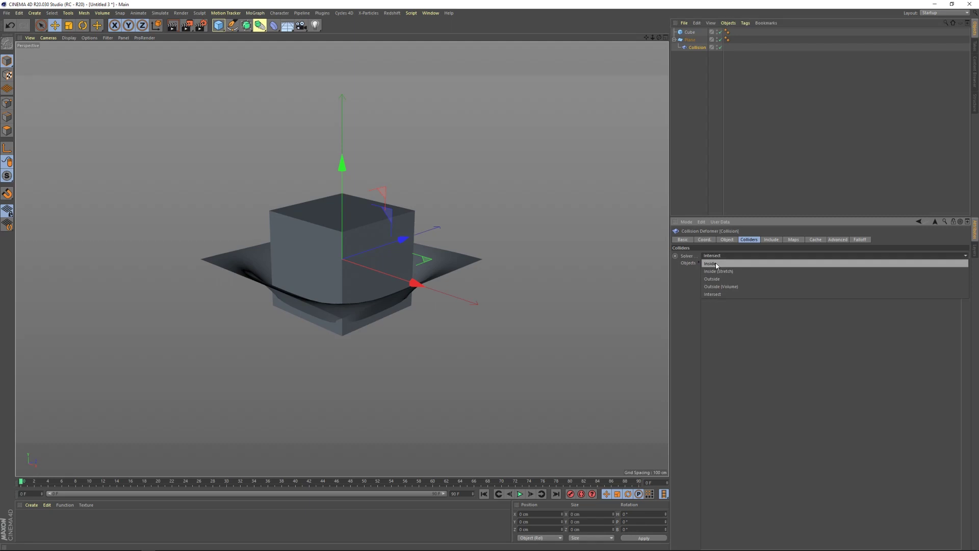
pyautogui.click(721, 295)
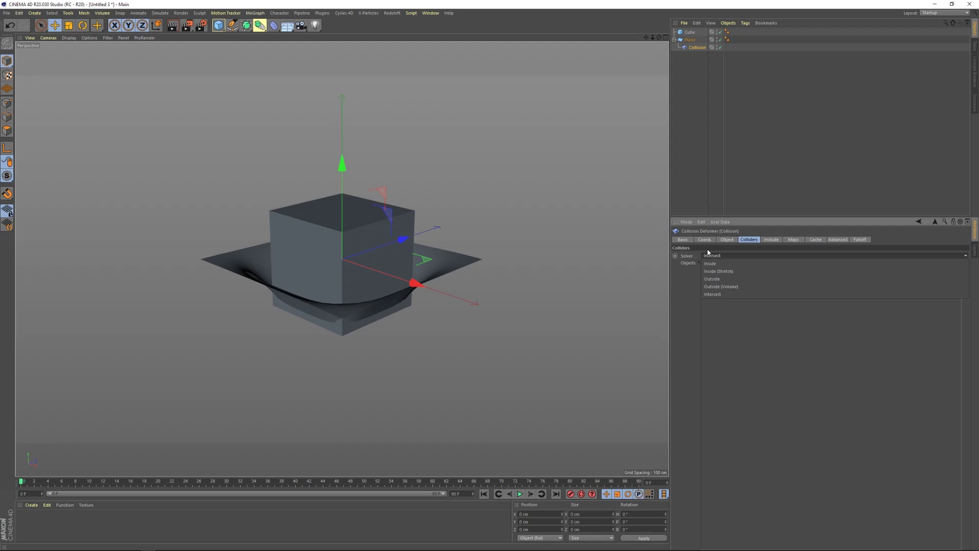
pyautogui.click(317, 200)
pyautogui.moveTo(341, 164)
pyautogui.mouseDown()
pyautogui.moveTo(344, 205)
pyautogui.moveTo(337, 115)
pyautogui.moveTo(337, 183)
pyautogui.mouseUp()
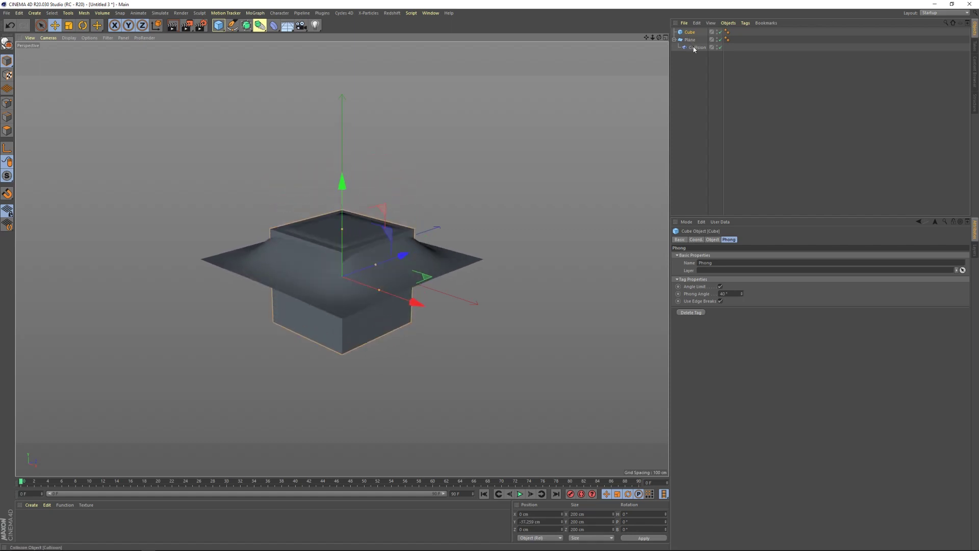
# Set the Collision deformer's solver to Inside and raise the cube to about 105 cm in Y.
pyautogui.click(695, 47)
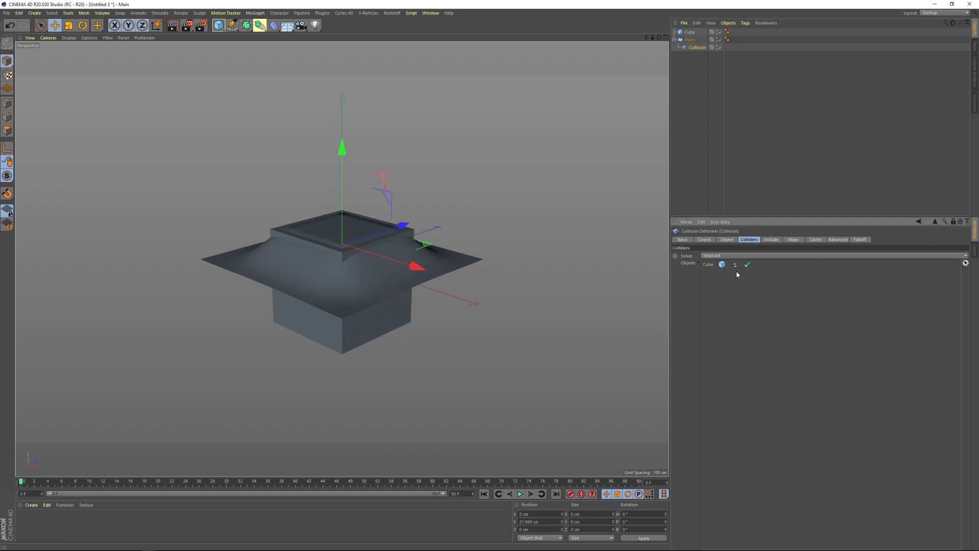
pyautogui.click(727, 255)
pyautogui.click(710, 263)
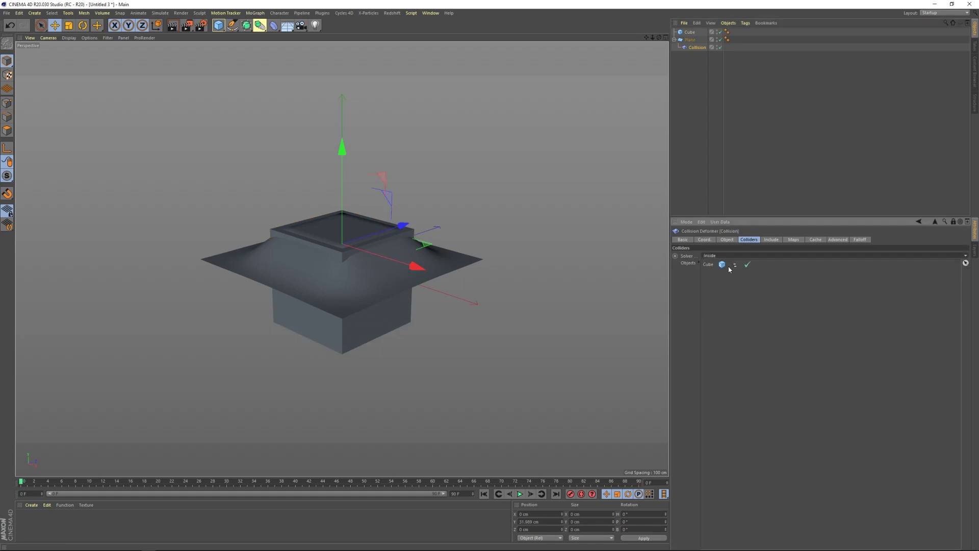
pyautogui.moveTo(342, 182); pyautogui.dragTo(368, 112)
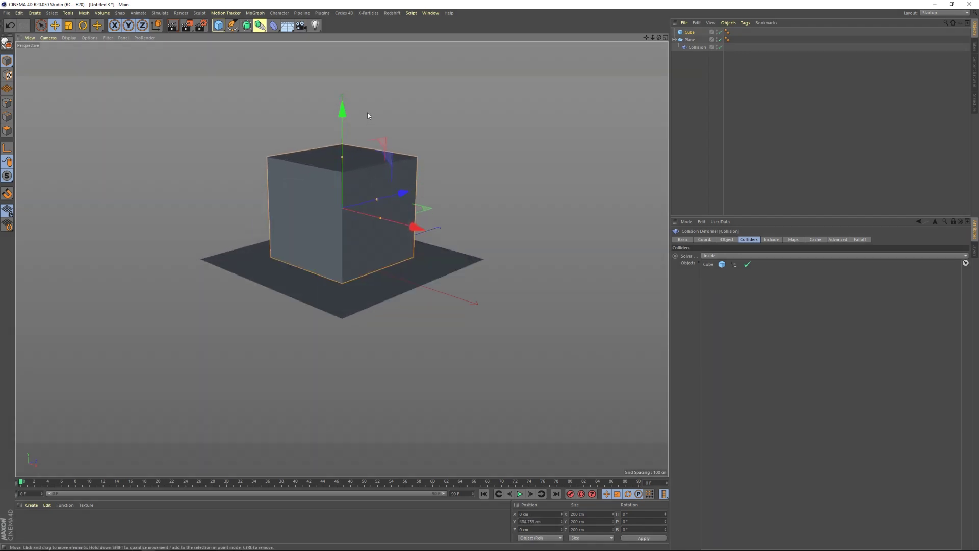
# Set the collider solver to Inside (Stretch) and lift the cube higher above the plane.
pyautogui.click(744, 255)
pyautogui.click(748, 273)
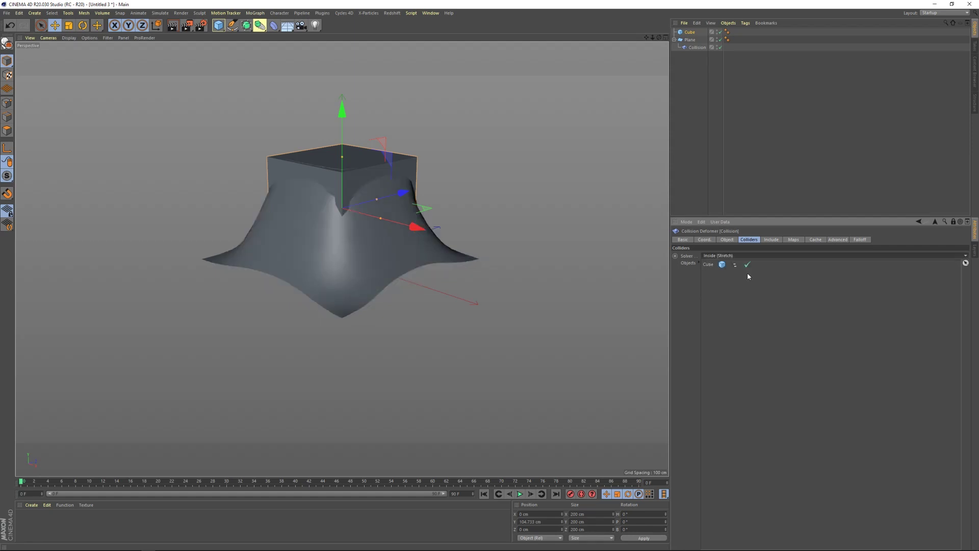
pyautogui.moveTo(344, 104); pyautogui.dragTo(339, 47)
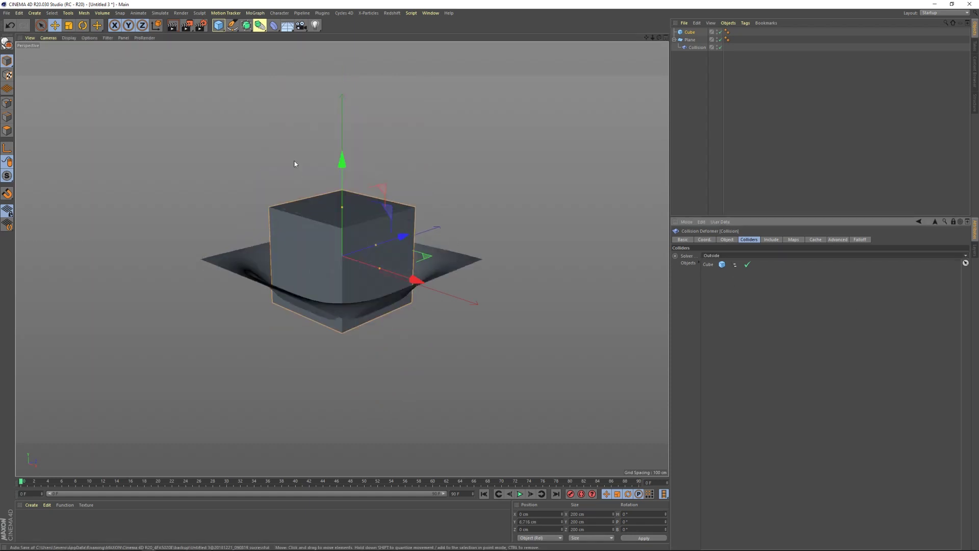
# Test the Outside solver by moving the cube up and down through the plane.
pyautogui.moveTo(342, 166); pyautogui.dragTo(379, 185)
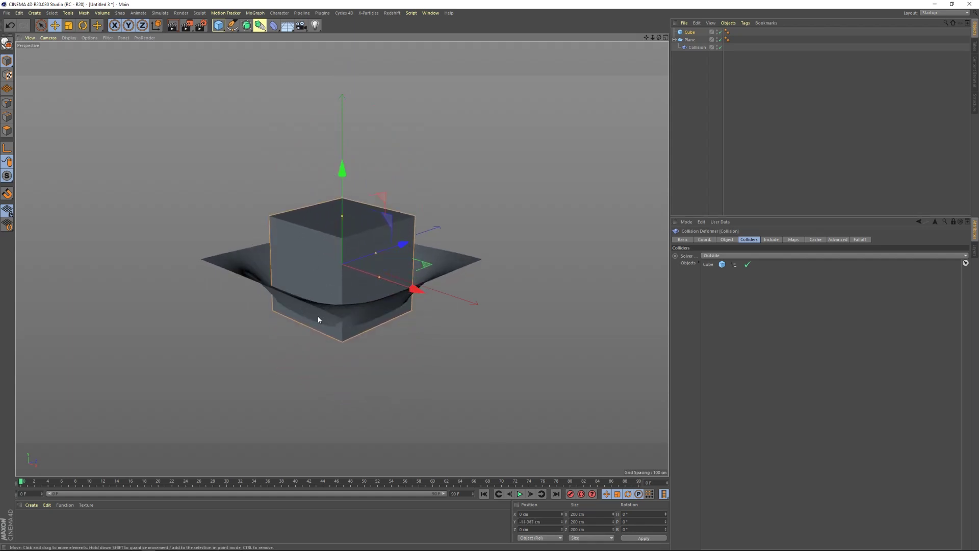
pyautogui.moveTo(337, 164); pyautogui.dragTo(402, 160)
pyautogui.moveTo(402, 160); pyautogui.dragTo(402, 188)
# Try the Intersect solver, set the solver back to Inside (Stretch), and raise the cube to about 12 cm in Y.
pyautogui.click(833, 255)
pyautogui.click(756, 264)
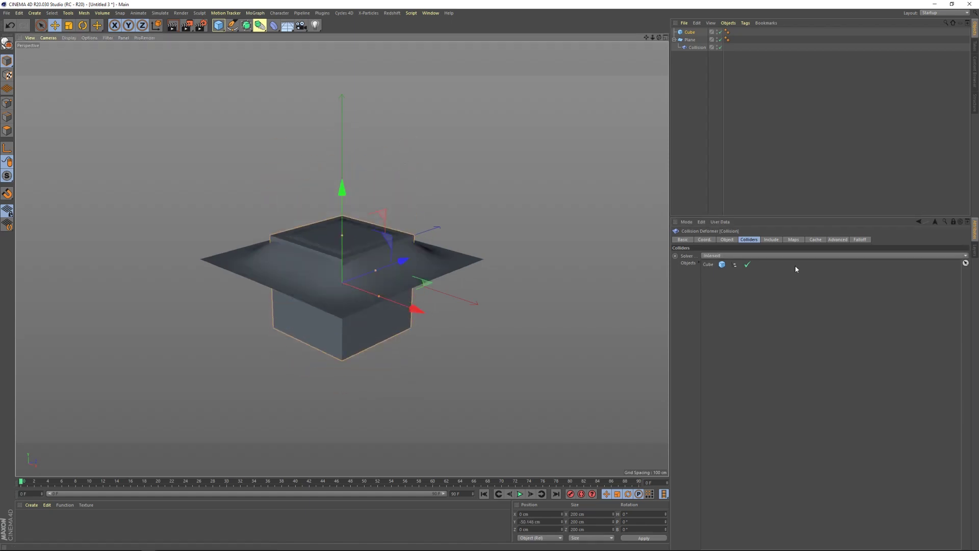
pyautogui.click(738, 256)
pyautogui.click(738, 267)
pyautogui.moveTo(341, 189); pyautogui.dragTo(368, 168)
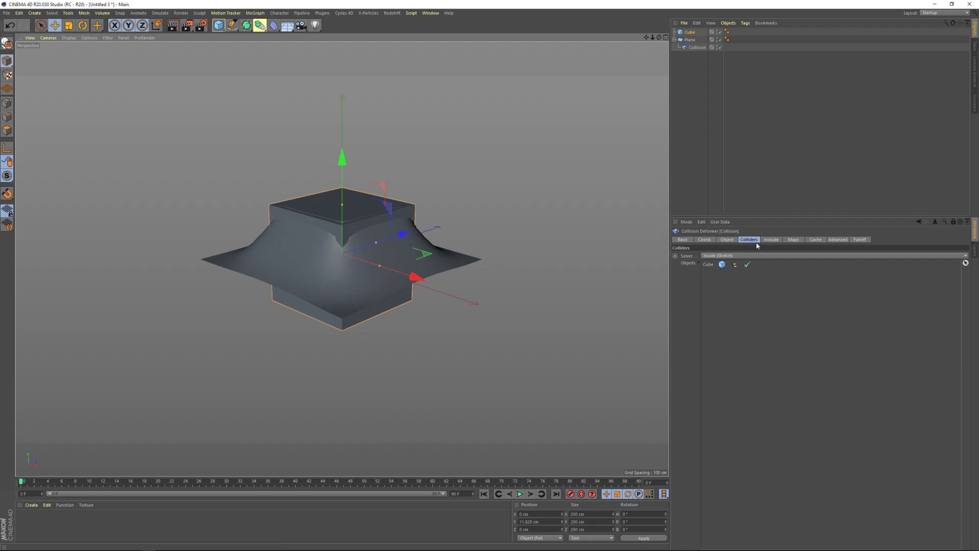
# Set the Collision deformer's falloff to Surface and raise the starting point of its falloff curve to the maximum.
pyautogui.click(726, 239)
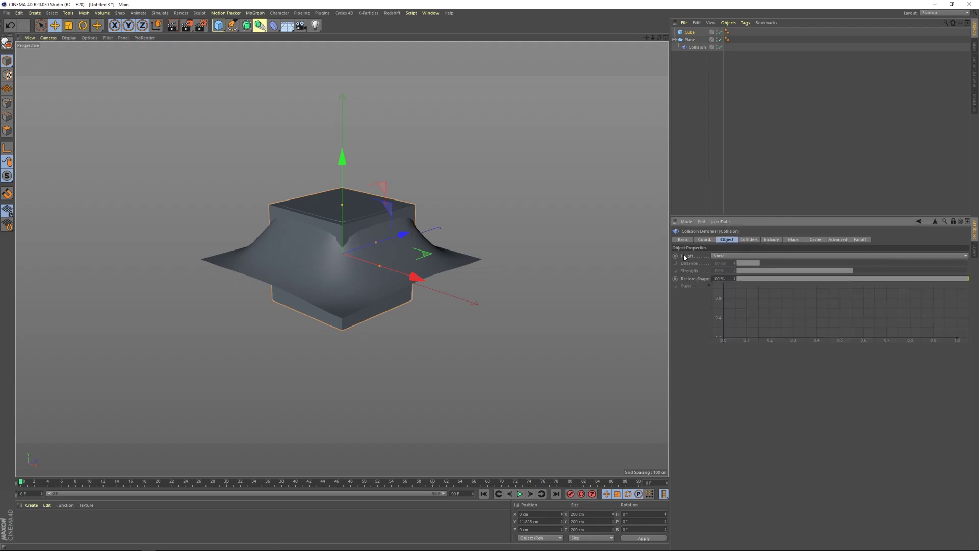
pyautogui.click(735, 255)
pyautogui.click(752, 286)
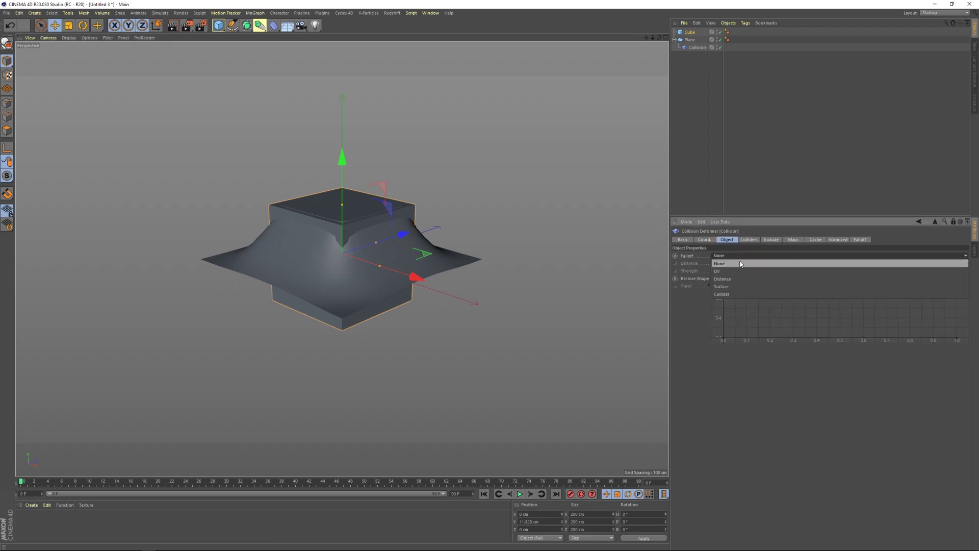
pyautogui.moveTo(724, 339); pyautogui.dragTo(723, 289)
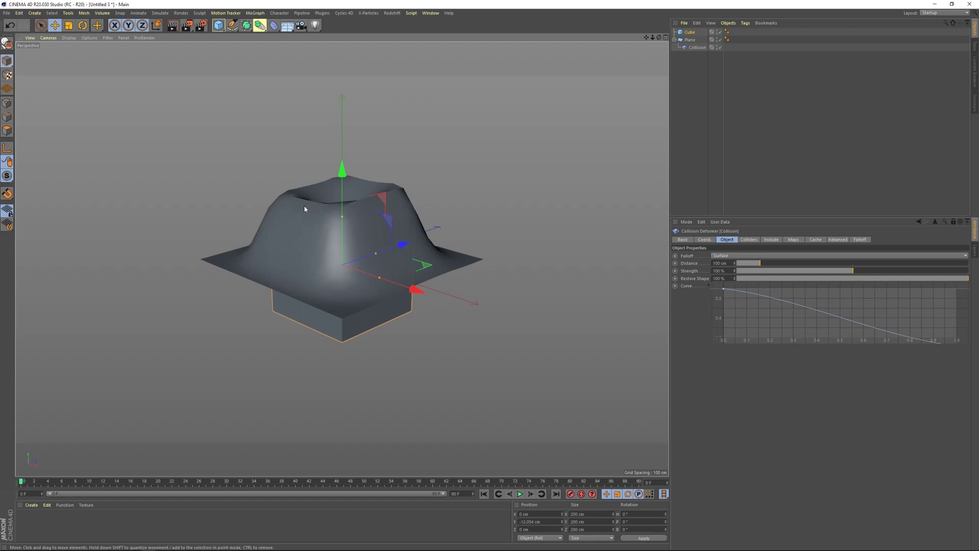
# Reduce the surface falloff to a strength of 17% and a distance of 0 cm, and lower the cube to about -28 cm in Y.
pyautogui.moveTo(759, 263); pyautogui.dragTo(745, 264)
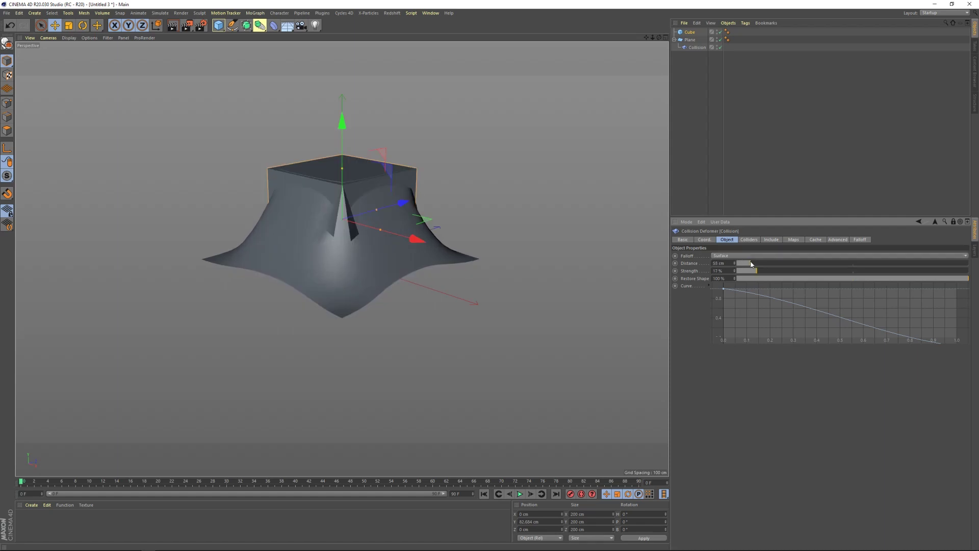
pyautogui.moveTo(751, 263); pyautogui.dragTo(736, 266)
pyautogui.moveTo(342, 125); pyautogui.dragTo(344, 179)
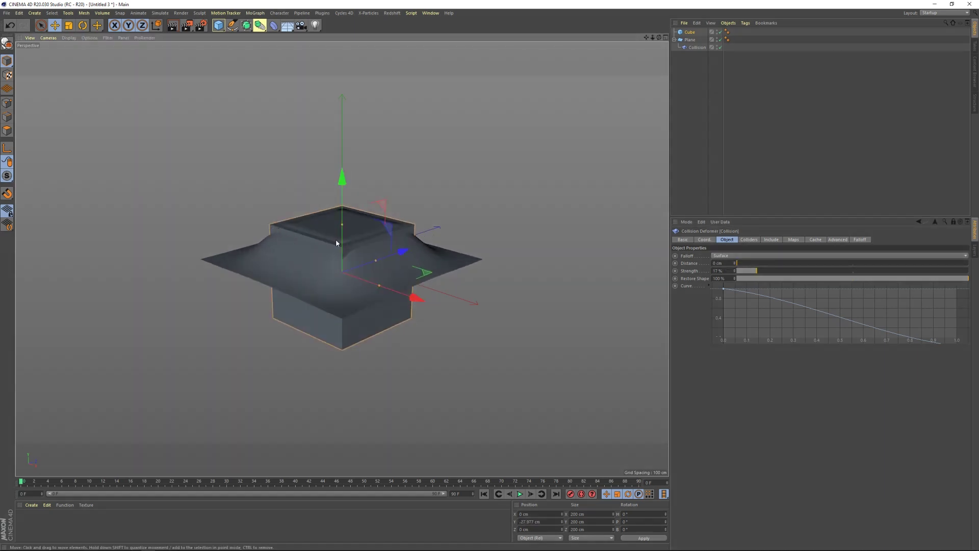
# Hide the cube, move it vertically through the plane, and increase the falloff distance to about 128 cm.
pyautogui.click(717, 31)
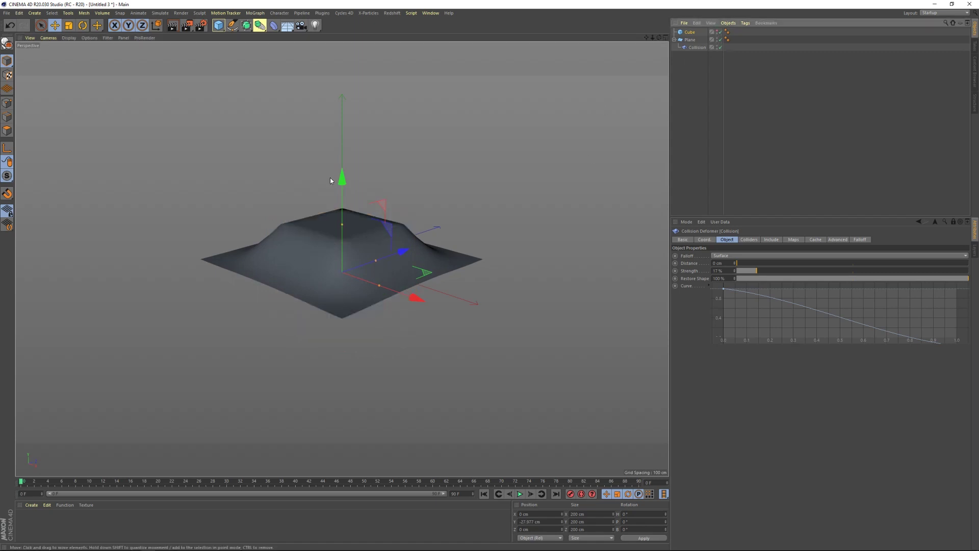
pyautogui.moveTo(346, 180); pyautogui.dragTo(345, 205)
pyautogui.moveTo(345, 205); pyautogui.dragTo(345, 165)
pyautogui.moveTo(738, 264); pyautogui.dragTo(767, 265)
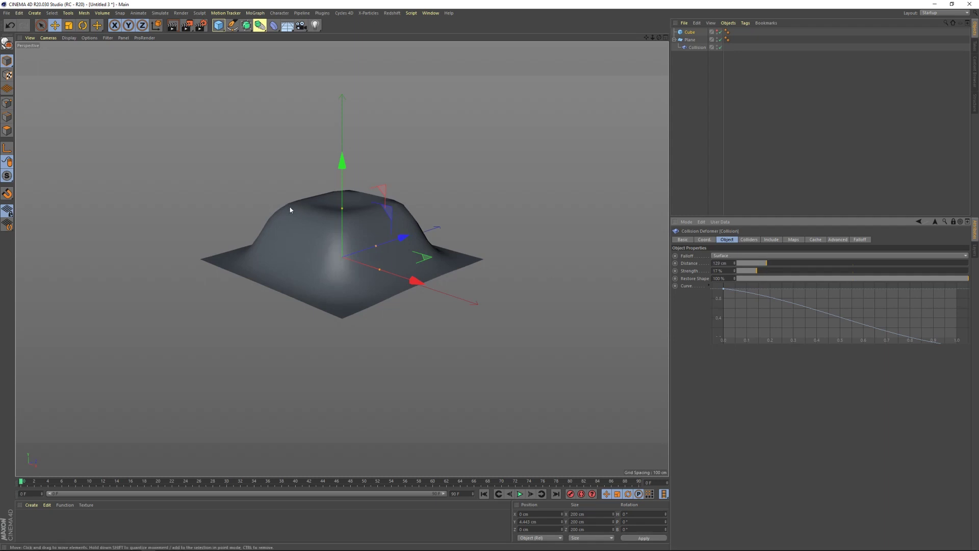
# Reshape the falloff curve with a spline preset and pull the starting point's tangent in and down.
pyautogui.moveTo(723, 289)
pyautogui.mouseDown()
pyautogui.moveTo(719, 309)
pyautogui.moveTo(727, 292)
pyautogui.mouseUp()
pyautogui.rightClick(723, 291)
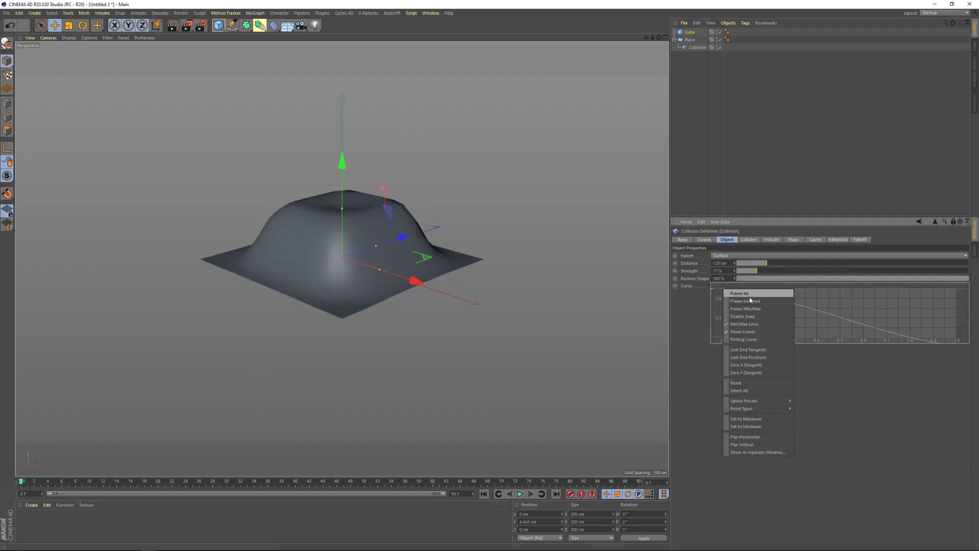
pyautogui.moveTo(776, 401)
pyautogui.moveTo(804, 285); pyautogui.dragTo(856, 289)
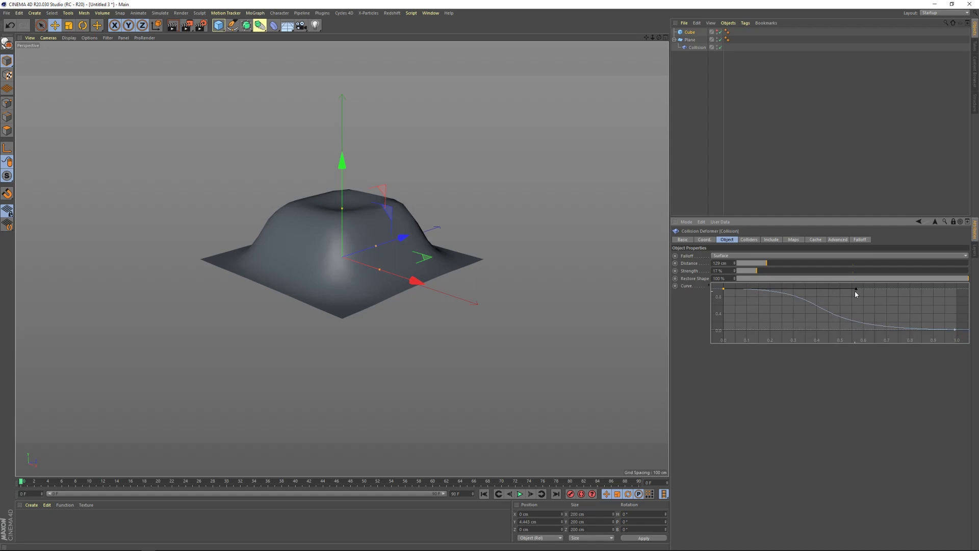
pyautogui.moveTo(856, 290); pyautogui.dragTo(734, 315)
# Review the Collision deformer's collider, include, map and cache settings.
pyautogui.click(749, 239)
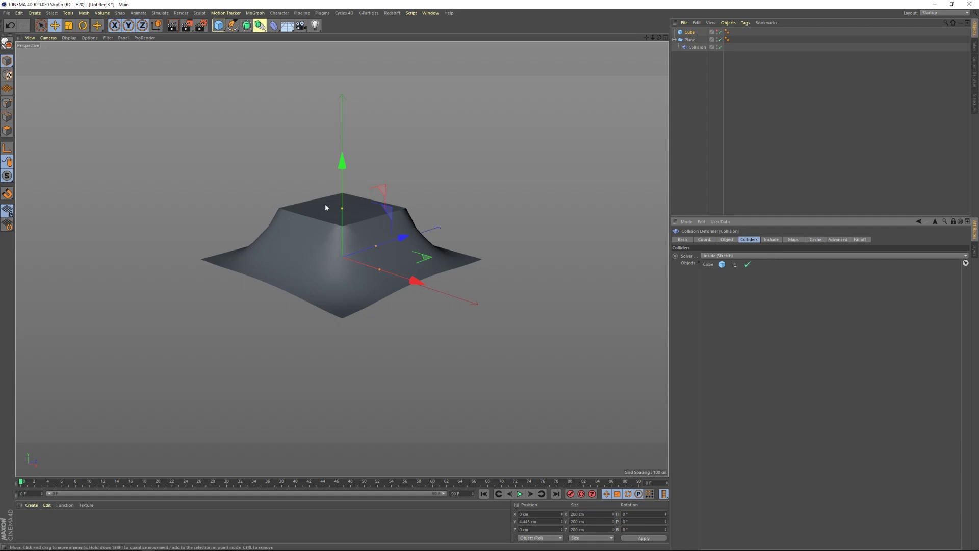
pyautogui.click(770, 239)
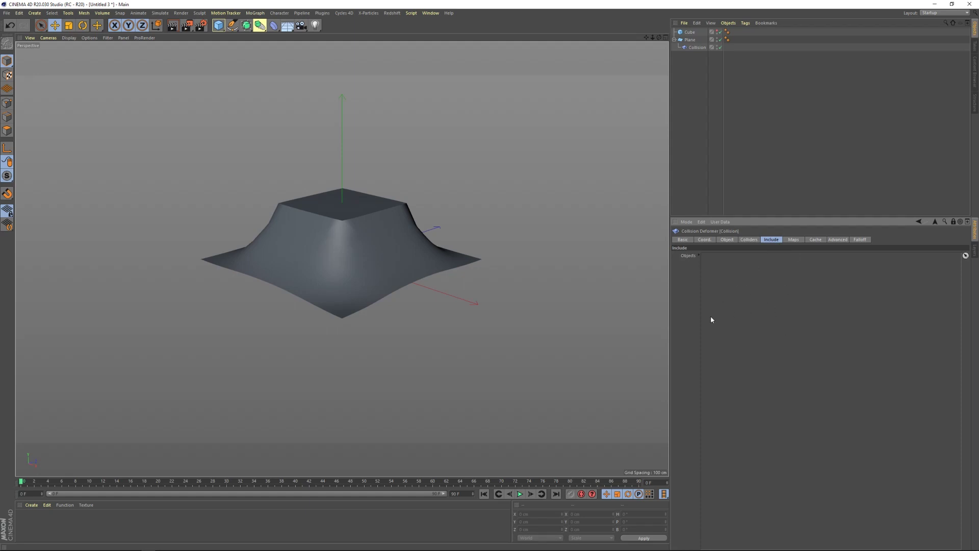
pyautogui.click(793, 239)
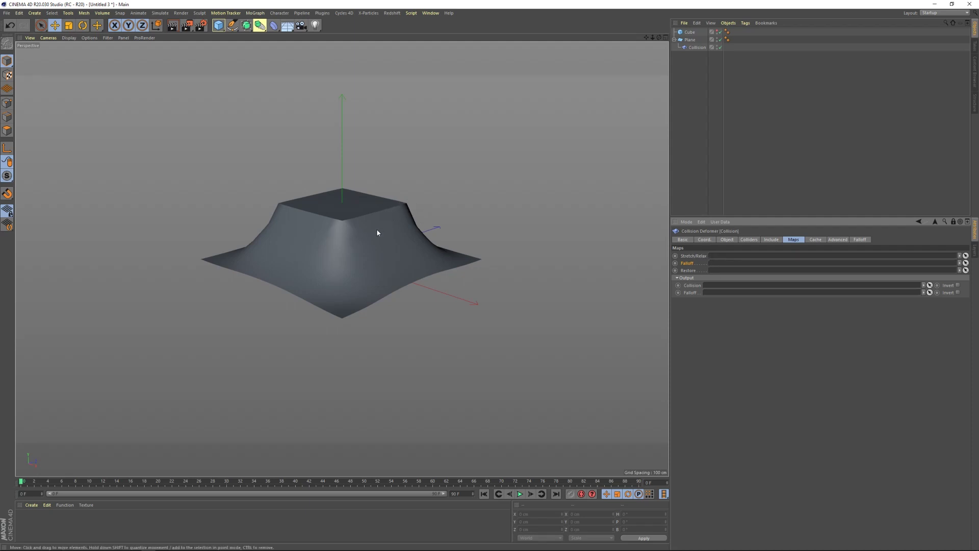
pyautogui.click(815, 239)
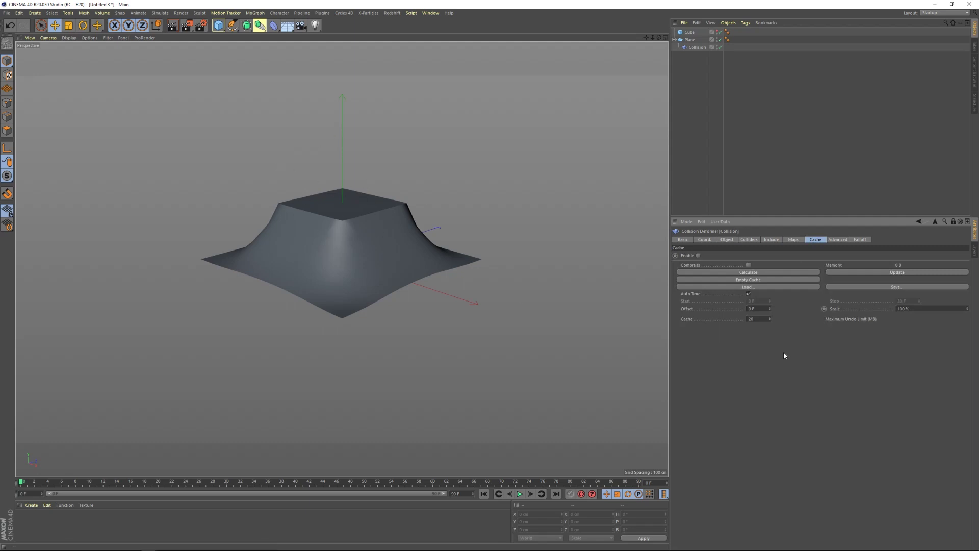
# Set the deformer's advanced Stiffness to 25% and Flex to 60%, keeping Struct at 100%.
pyautogui.click(839, 239)
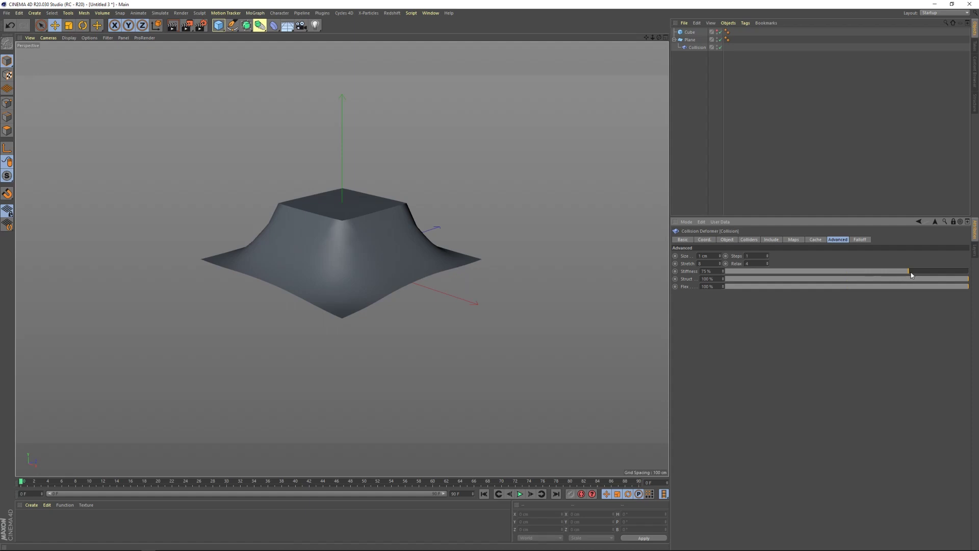
pyautogui.moveTo(908, 273); pyautogui.dragTo(764, 275)
pyautogui.moveTo(966, 280); pyautogui.dragTo(743, 289)
pyautogui.click(954, 287)
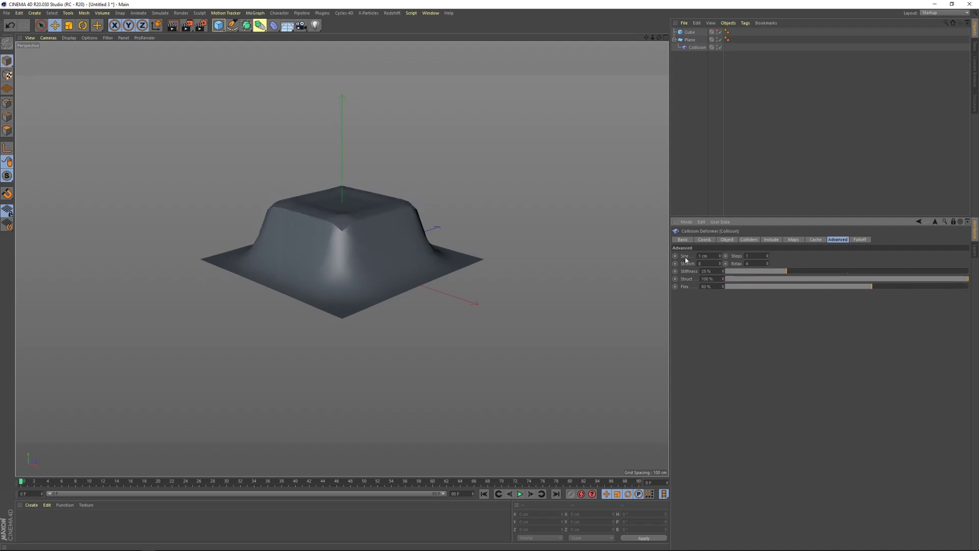
# Try higher Size and Steps values for the Collision deformer, and undo both changes.
pyautogui.moveTo(720, 258); pyautogui.dragTo(720, 235)
pyautogui.moveTo(767, 256); pyautogui.dragTo(720, 220)
pyautogui.hotkey('ctrl', 'z')
pyautogui.hotkey('ctrl', 'z')
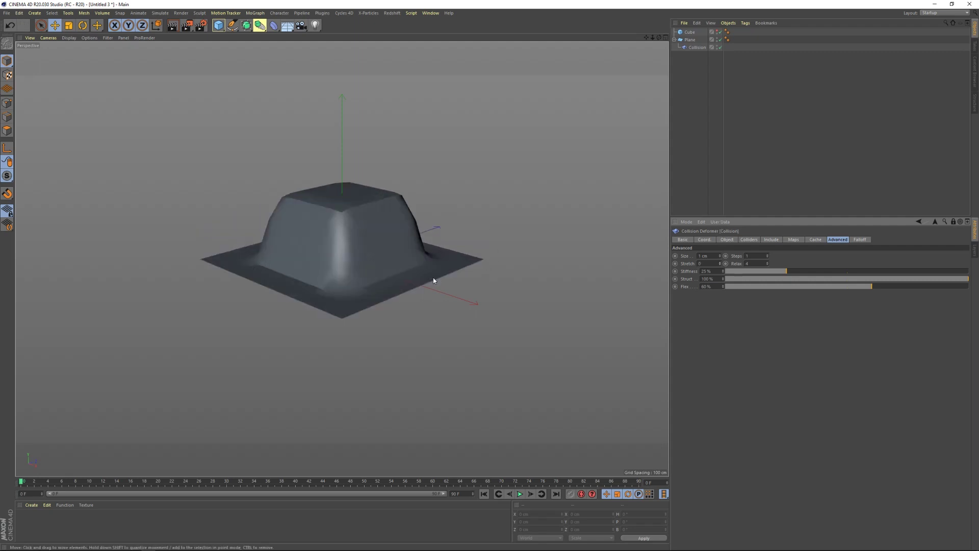
# Set Size to 1 cm, Steps to 1, Stiffness to 100% and Flex to 14%, increase Relax, and raise the cube.
pyautogui.moveTo(720, 264); pyautogui.dragTo(720, 227)
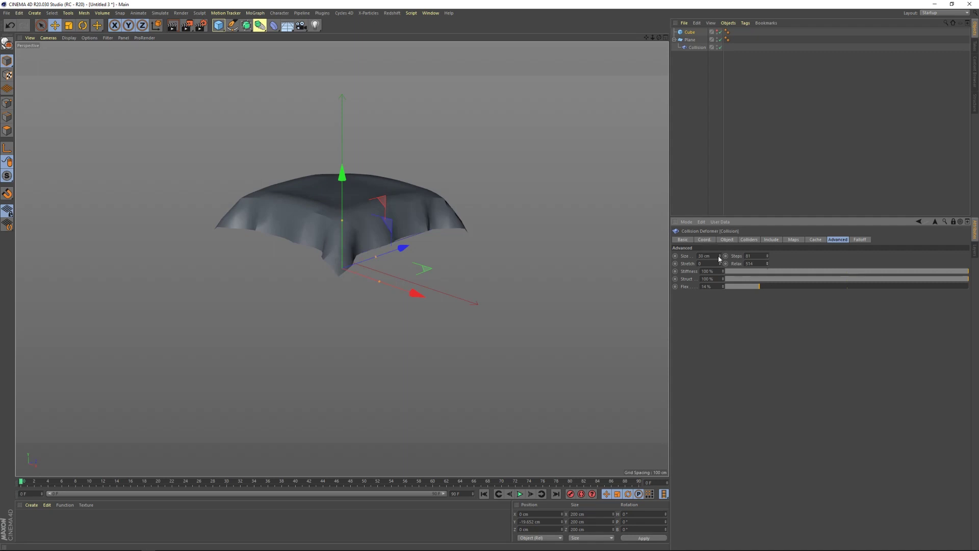
pyautogui.moveTo(766, 256); pyautogui.dragTo(756, 335)
pyautogui.moveTo(342, 175); pyautogui.dragTo(342, 115)
# Smooth the deformed plane with a Subdivision Surface and move the cube vertically through it.
pyautogui.click(246, 25)
pyautogui.moveTo(693, 48); pyautogui.dragTo(709, 32)
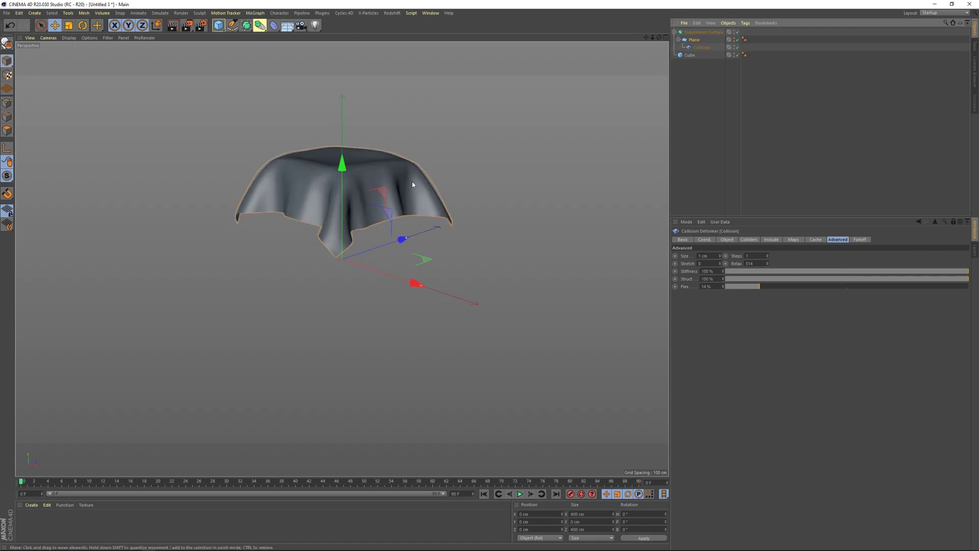
pyautogui.keyDown('alt'); pyautogui.moveTo(384, 188); pyautogui.dragTo(326, 229); pyautogui.keyUp('alt')
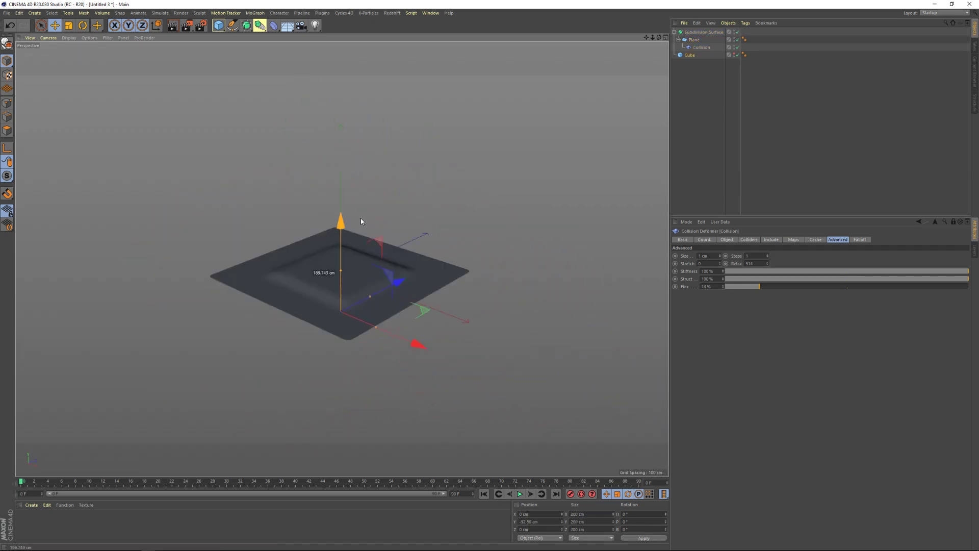
pyautogui.moveTo(360, 221); pyautogui.dragTo(348, 179)
# Add a plane to the new scene and place a MoText object reading "Workbench" flat on it, pitched -90°.
pyautogui.click(218, 25)
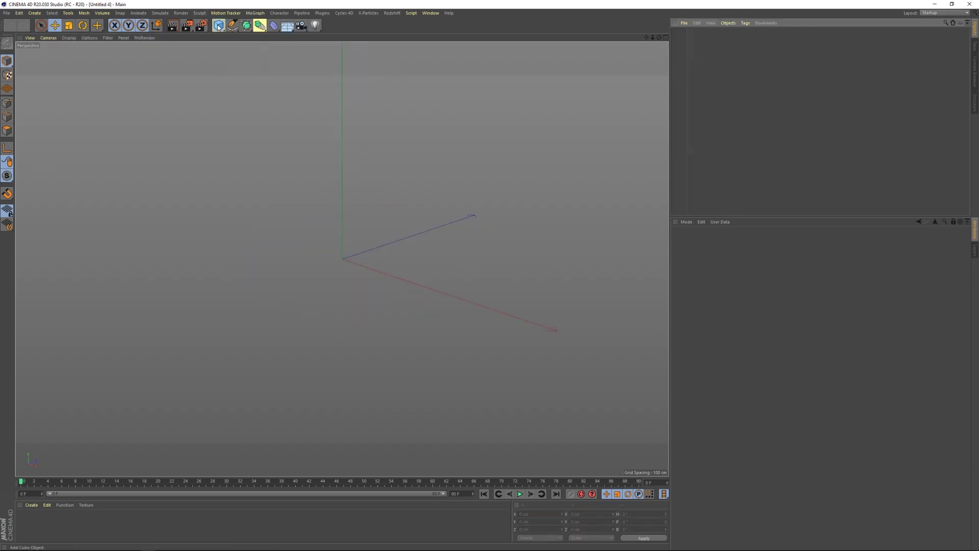
pyautogui.moveTo(218, 27); pyautogui.dragTo(276, 51)
pyautogui.click(255, 14)
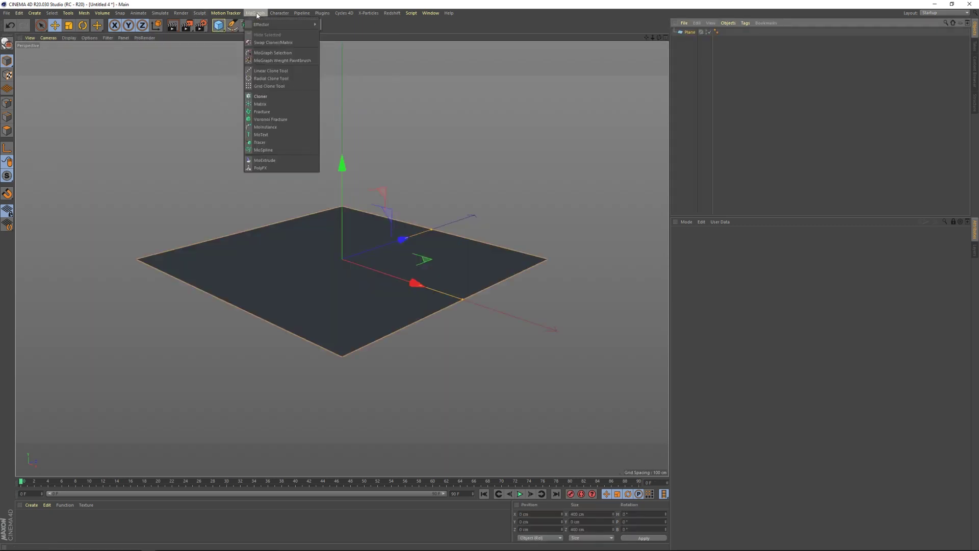
pyautogui.click(282, 135)
pyautogui.moveTo(341, 274); pyautogui.dragTo(408, 316)
pyautogui.keyDown('alt'); pyautogui.moveTo(408, 316); pyautogui.dragTo(439, 306, button='right'); pyautogui.keyUp('alt')
pyautogui.keyDown('alt'); pyautogui.moveTo(373, 293); pyautogui.dragTo(270, 267, button='middle'); pyautogui.keyUp('alt')
pyautogui.moveTo(266, 265)
pyautogui.keyDown('alt'); pyautogui.mouseDown()
pyautogui.moveTo(283, 274)
pyautogui.moveTo(269, 274)
pyautogui.mouseUp(); pyautogui.keyUp('alt')
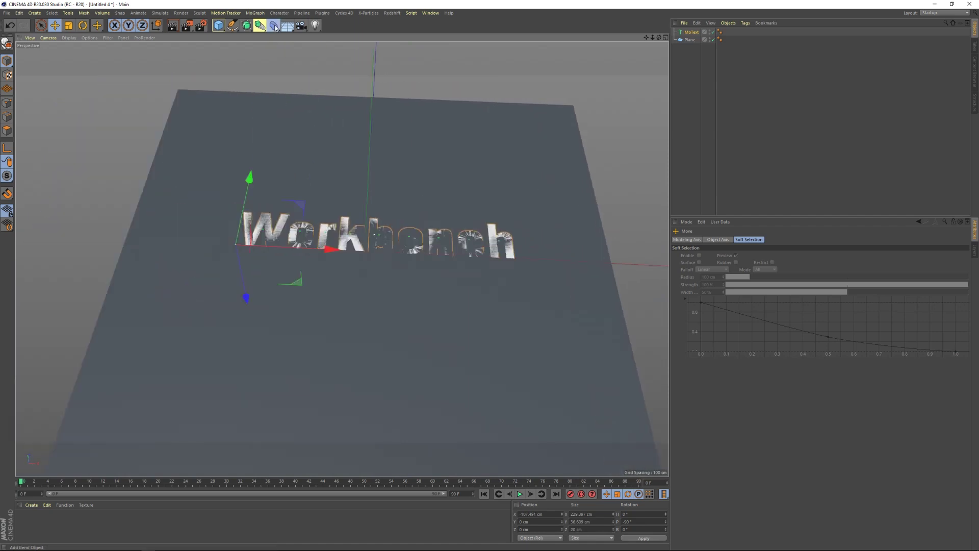
# Add a Collision deformer under the plane, assign the MoText as its collider, and set the Solver to Inside (Stretch).
pyautogui.click(274, 25)
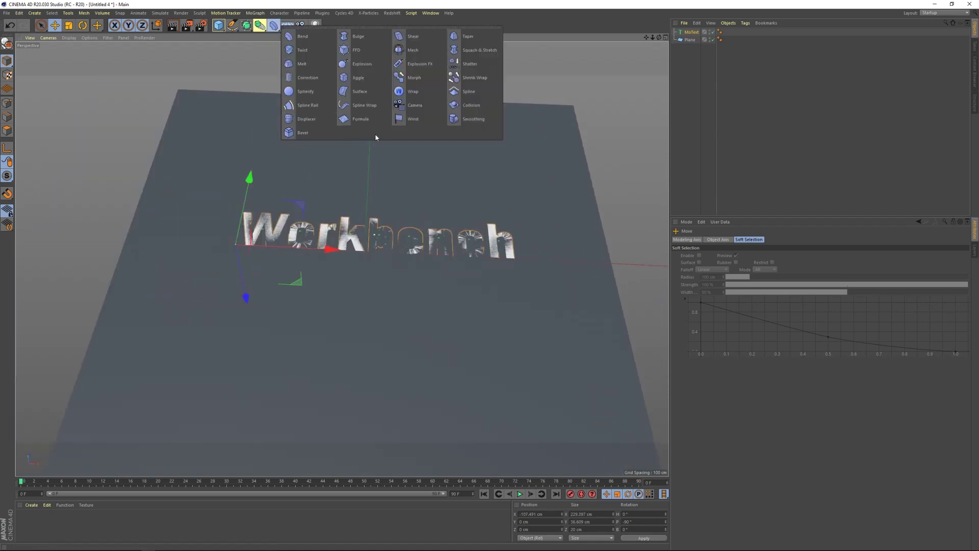
pyautogui.click(465, 105)
pyautogui.moveTo(693, 33)
pyautogui.mouseDown()
pyautogui.moveTo(699, 54)
pyautogui.moveTo(693, 47)
pyautogui.mouseUp()
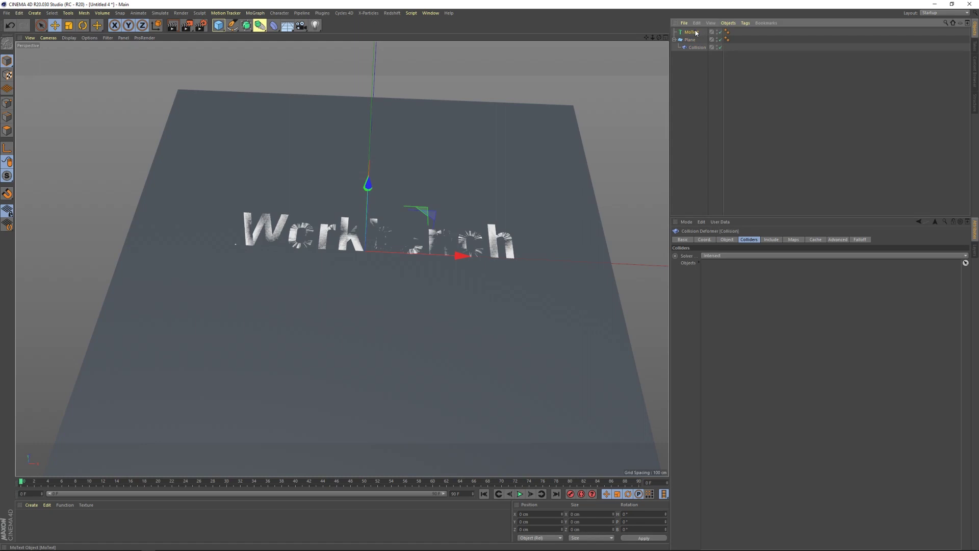
pyautogui.moveTo(696, 33); pyautogui.dragTo(736, 295)
pyautogui.click(716, 255)
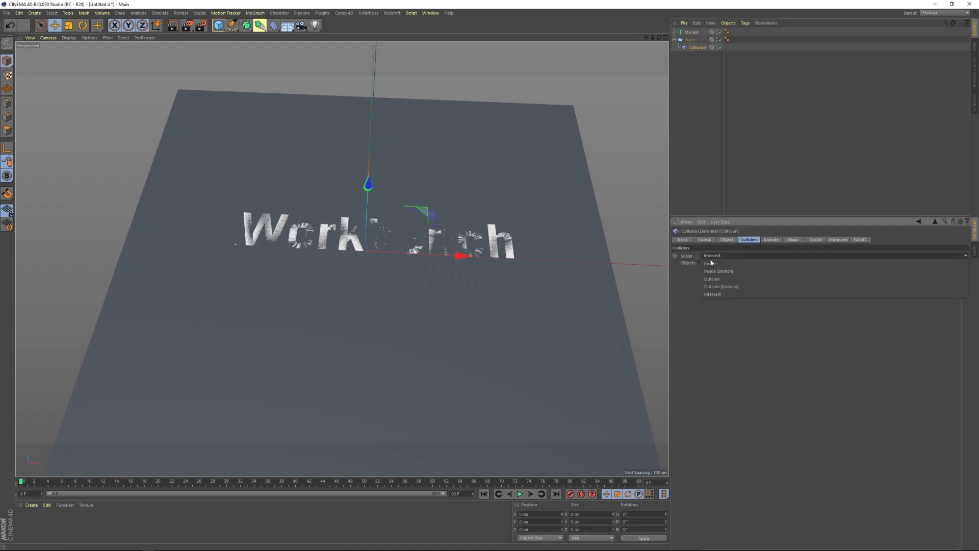
pyautogui.click(723, 271)
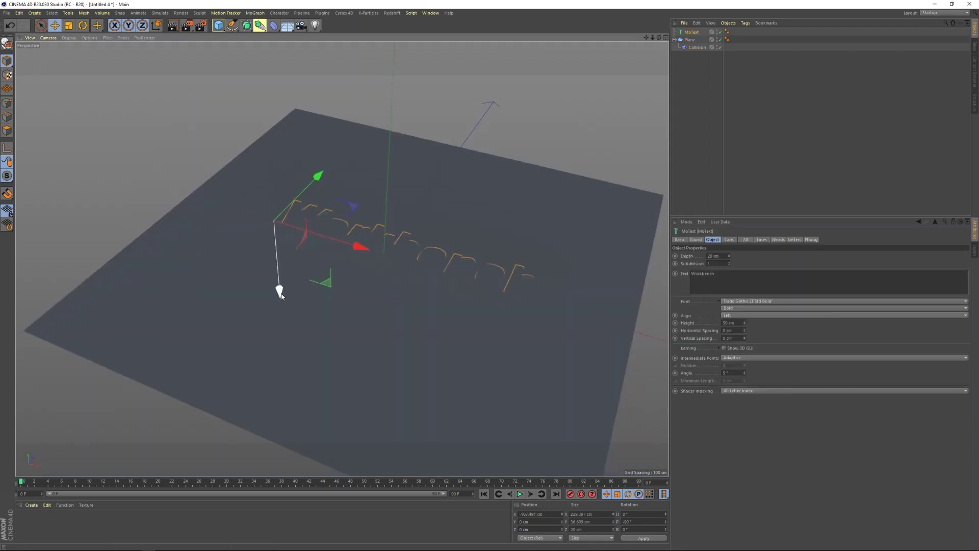
# Raise the MoText to about 40 cm so its letters push up through the plane, and inspect the deformation.
pyautogui.moveTo(281, 294); pyautogui.dragTo(283, 258)
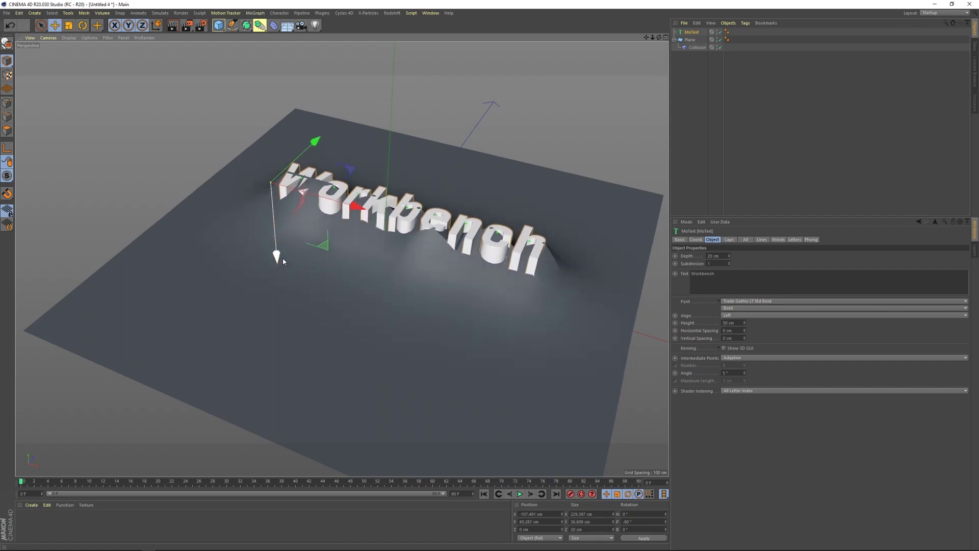
pyautogui.keyDown('alt'); pyautogui.moveTo(417, 206); pyautogui.dragTo(340, 215); pyautogui.keyUp('alt')
pyautogui.keyDown('alt'); pyautogui.moveTo(340, 215); pyautogui.dragTo(389, 223, button='right'); pyautogui.keyUp('alt')
pyautogui.keyDown('alt'); pyautogui.moveTo(432, 212); pyautogui.dragTo(435, 237); pyautogui.keyUp('alt')
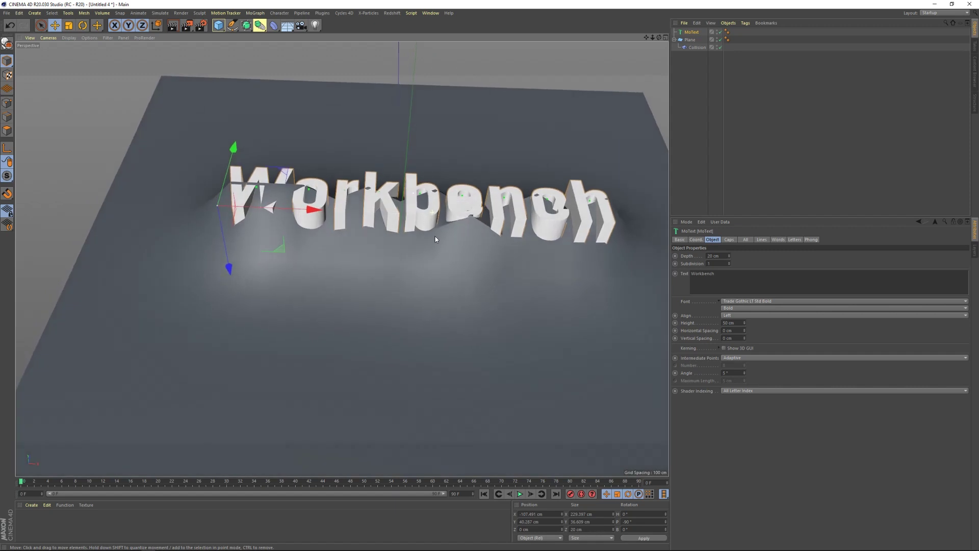
pyautogui.keyDown('alt'); pyautogui.moveTo(300, 234); pyautogui.dragTo(258, 203); pyautogui.keyUp('alt')
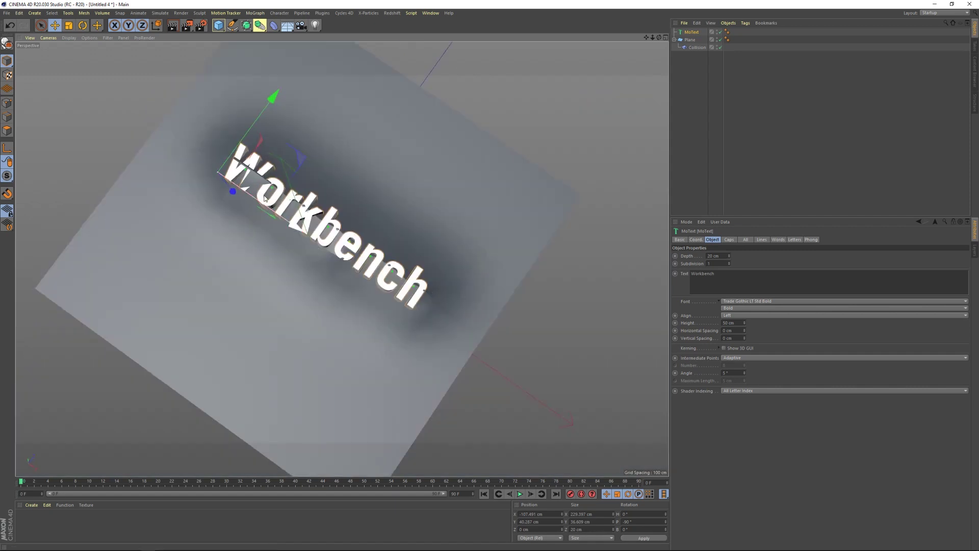
# Shrink the plane to about 373 by 154 cm around the text and set its Width Segments to 300.
pyautogui.click(423, 109)
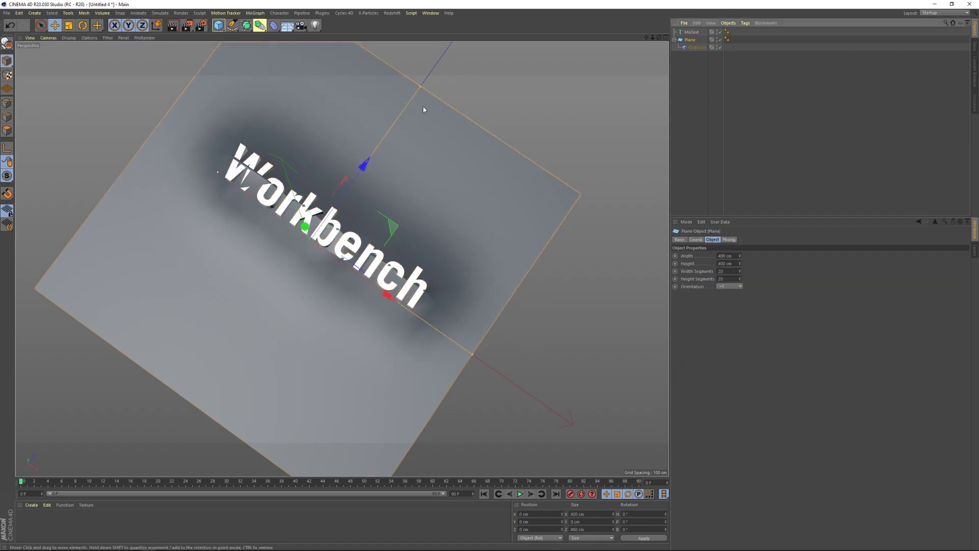
pyautogui.moveTo(423, 90); pyautogui.dragTo(363, 170)
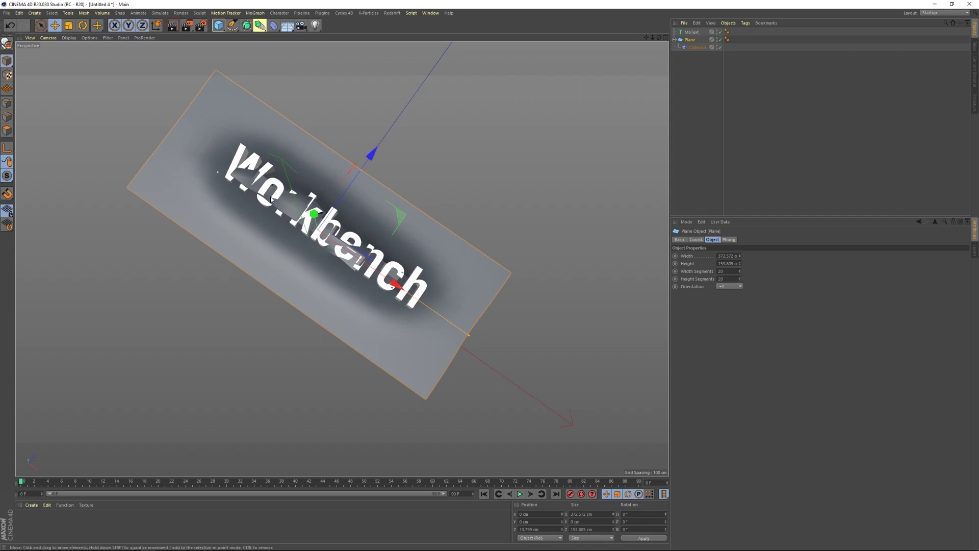
pyautogui.moveTo(728, 271); pyautogui.dragTo(653, 275)
pyautogui.write('300')
pyautogui.press('Return')
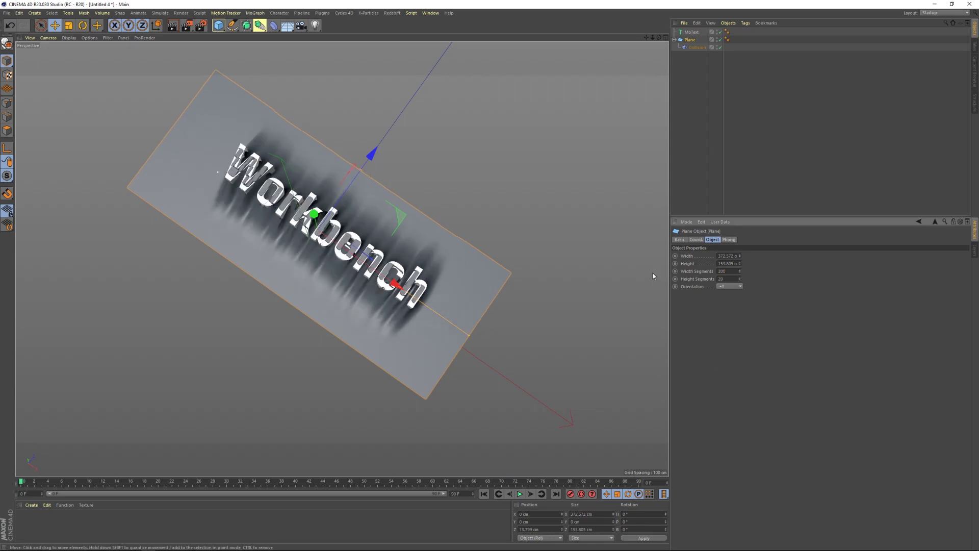
# Hide the MoText in the viewport and set the plane's Height Segments to 100.
pyautogui.click(716, 32)
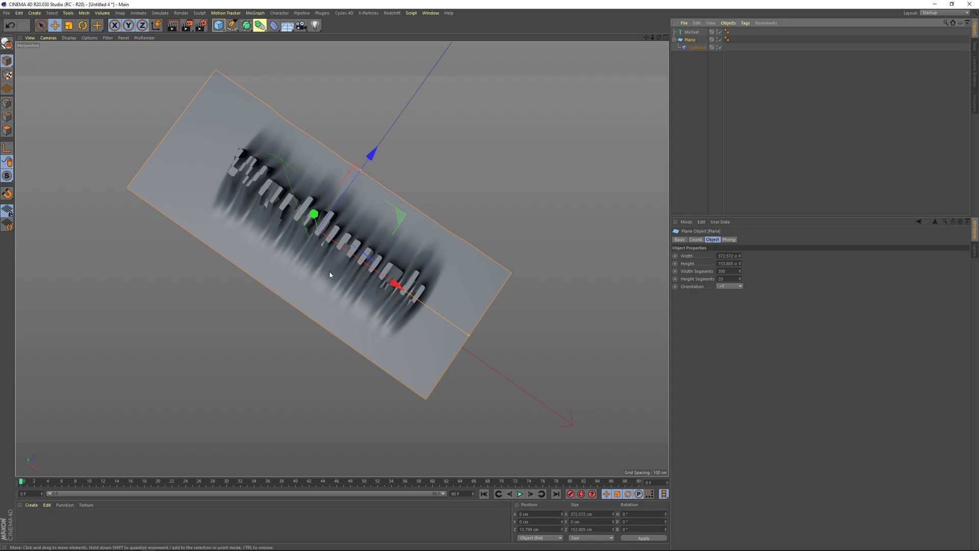
pyautogui.keyDown('alt'); pyautogui.moveTo(330, 275); pyautogui.dragTo(319, 245); pyautogui.keyUp('alt')
pyautogui.keyDown('alt'); pyautogui.moveTo(319, 245); pyautogui.dragTo(429, 247, button='right'); pyautogui.keyUp('alt')
pyautogui.keyDown('alt'); pyautogui.moveTo(431, 247); pyautogui.dragTo(361, 253); pyautogui.keyUp('alt')
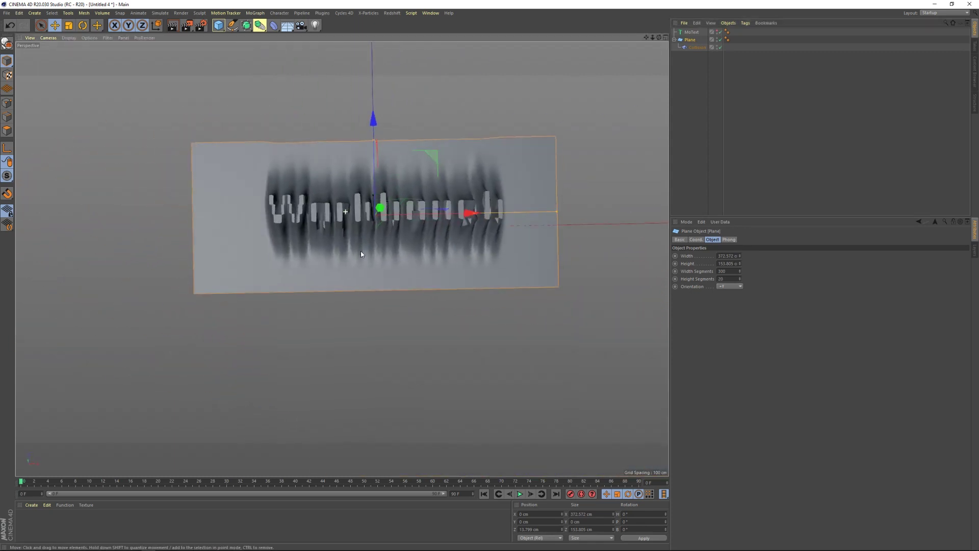
pyautogui.keyDown('alt'); pyautogui.moveTo(466, 208); pyautogui.dragTo(459, 163); pyautogui.keyUp('alt')
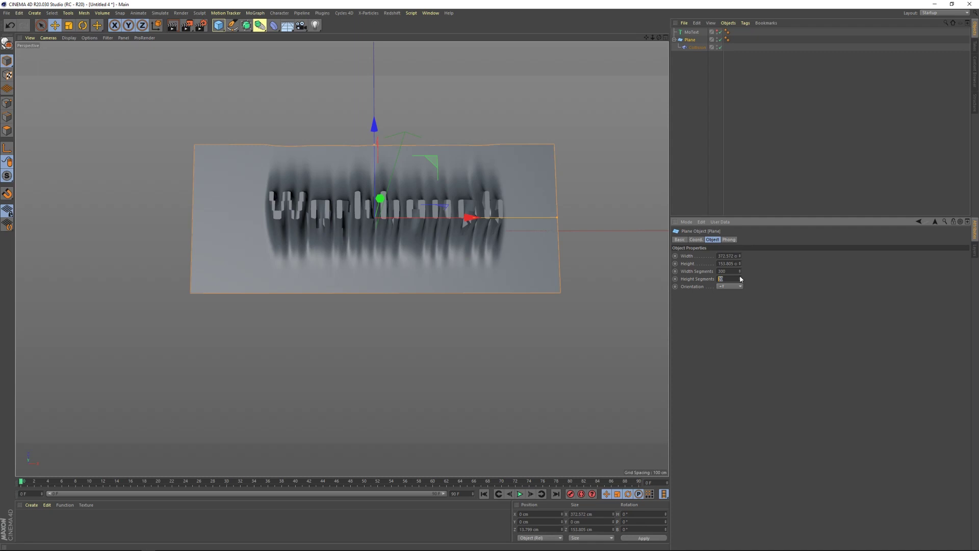
pyautogui.write('100')
pyautogui.press('Return')
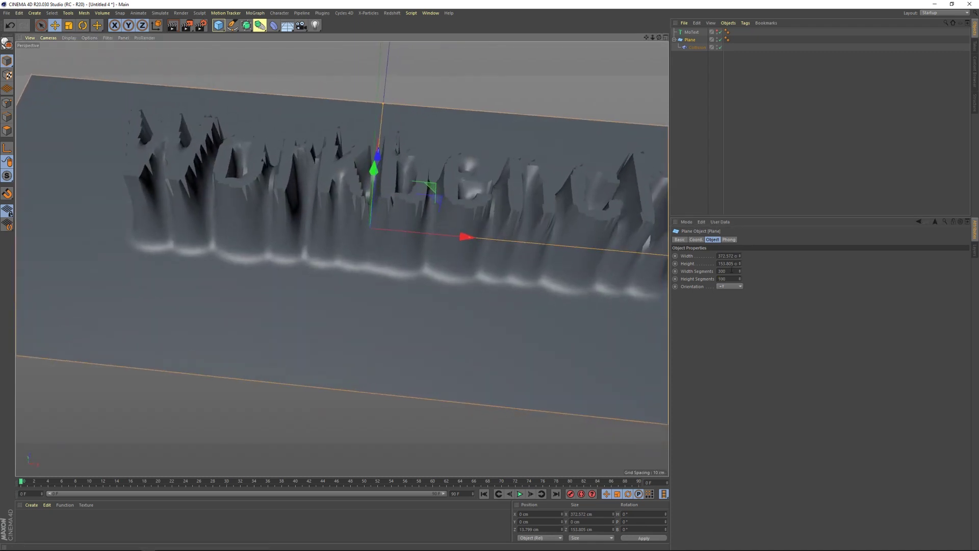
pyautogui.keyDown('alt'); pyautogui.moveTo(457, 192); pyautogui.dragTo(477, 190); pyautogui.keyUp('alt')
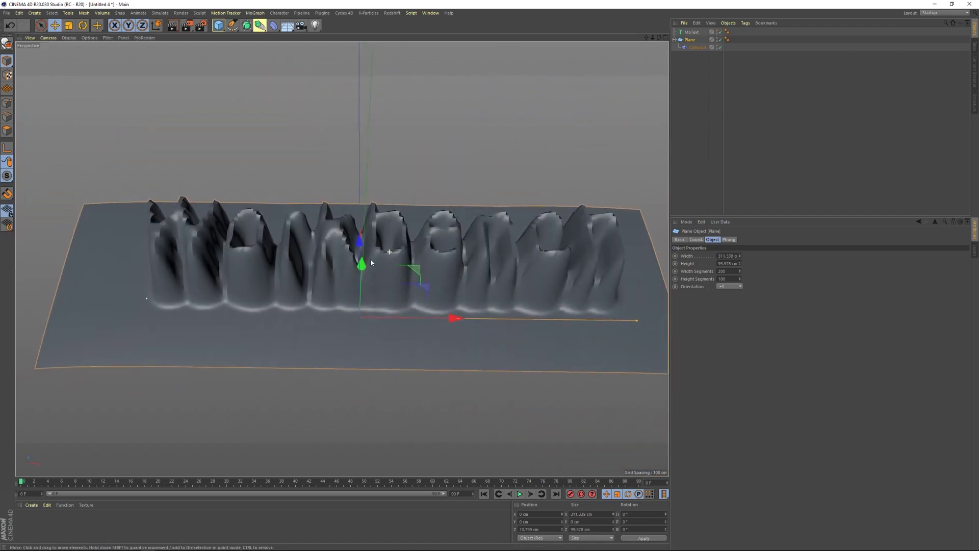
# Lower the MoText so its letters form only a shallow relief in the plane.
pyautogui.click(691, 31)
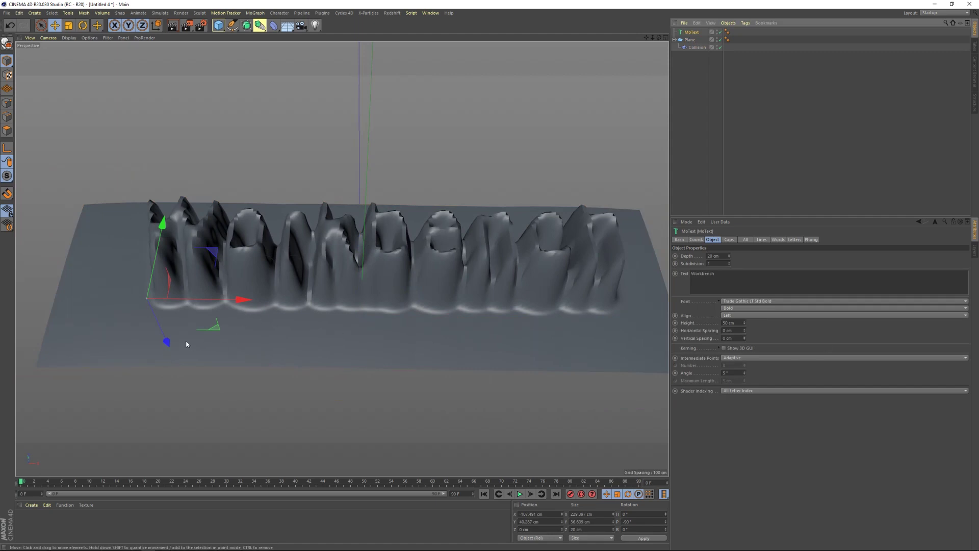
pyautogui.moveTo(170, 345); pyautogui.dragTo(307, 331)
pyautogui.keyDown('alt'); pyautogui.moveTo(348, 297); pyautogui.dragTo(356, 238); pyautogui.keyUp('alt')
pyautogui.scroll(6, 377, 220)
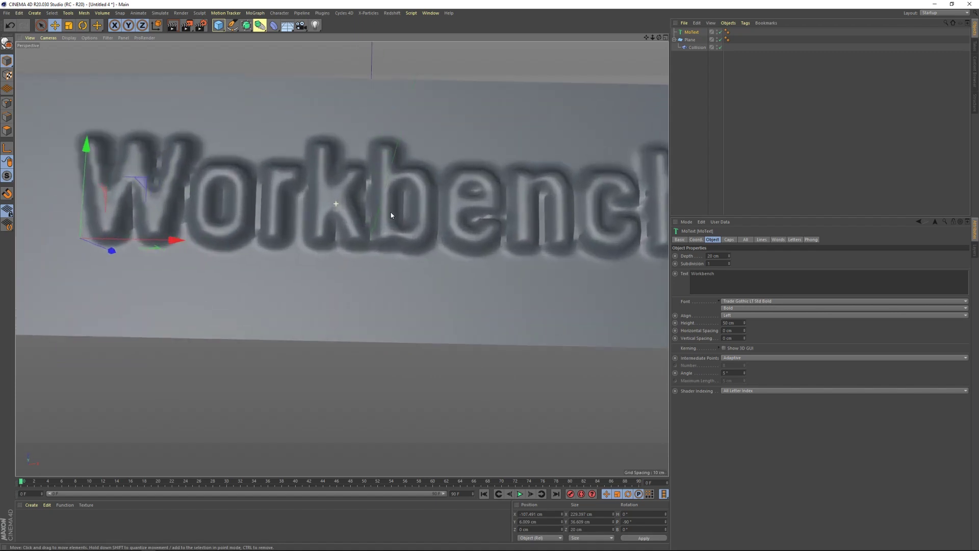
# Set the Collision deformer's Falloff to Distance at 225 cm, and try its Strength, Restore Shape and Curve settings.
pyautogui.click(696, 47)
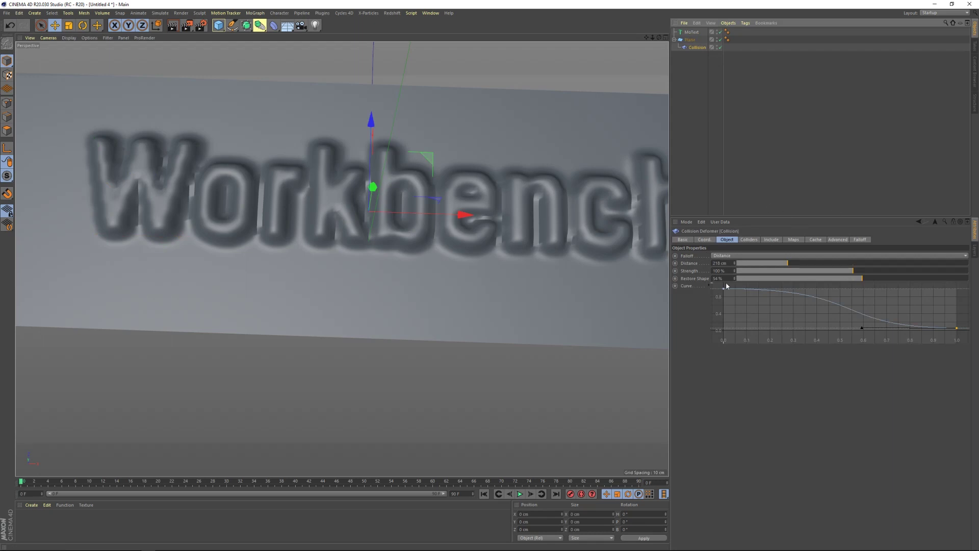
pyautogui.click(732, 256)
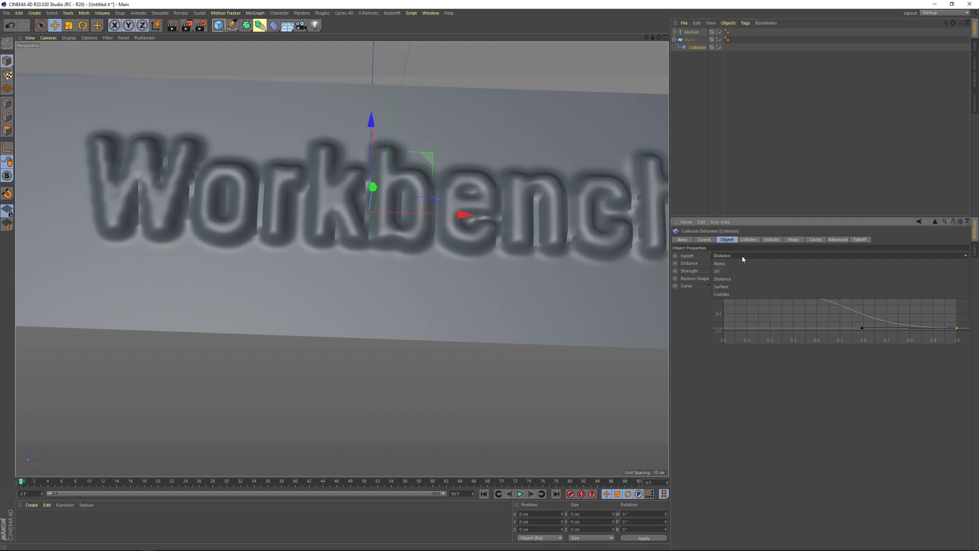
pyautogui.click(723, 279)
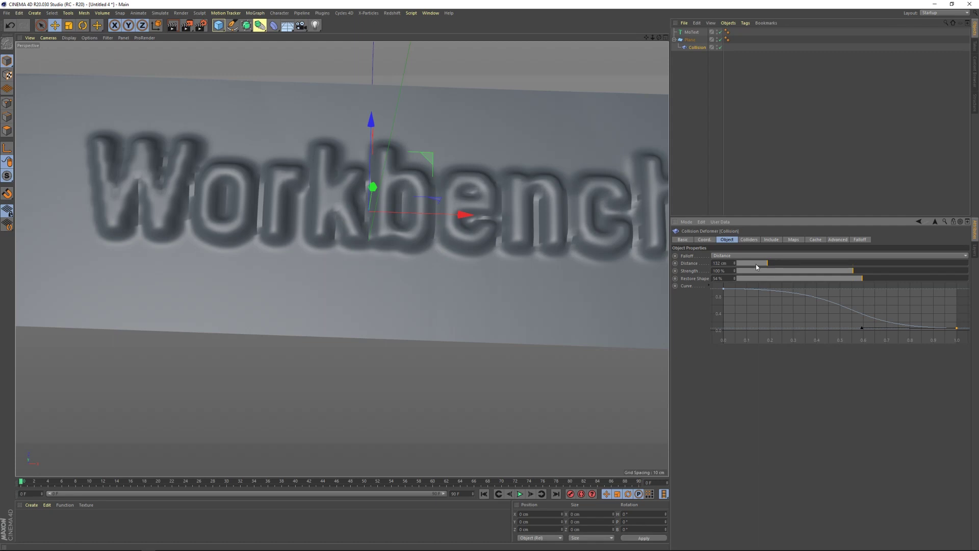
pyautogui.moveTo(777, 261); pyautogui.dragTo(789, 264)
pyautogui.moveTo(726, 272); pyautogui.dragTo(694, 271)
pyautogui.moveTo(730, 279); pyautogui.dragTo(719, 279)
pyautogui.click(916, 337)
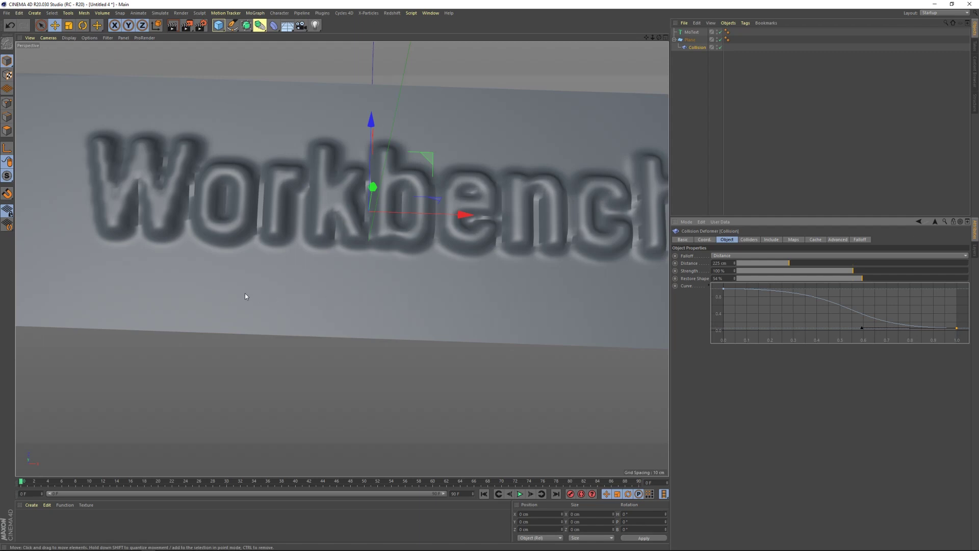
pyautogui.click(722, 288)
pyautogui.scroll(-4, 424, 288)
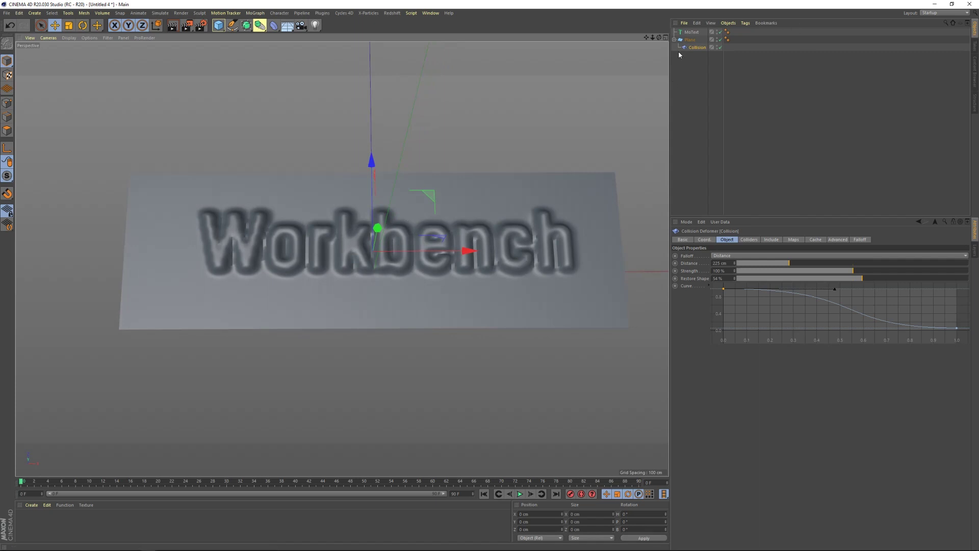
# Add a Plain effector to the MoText and set its Y position offset to 10 cm.
pyautogui.click(691, 32)
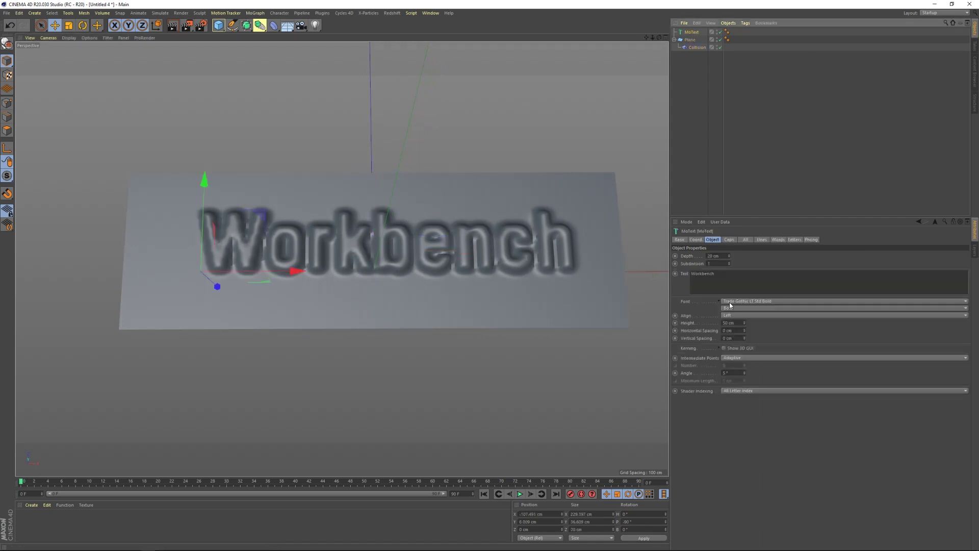
pyautogui.click(255, 13)
pyautogui.moveTo(306, 25)
pyautogui.click(332, 37)
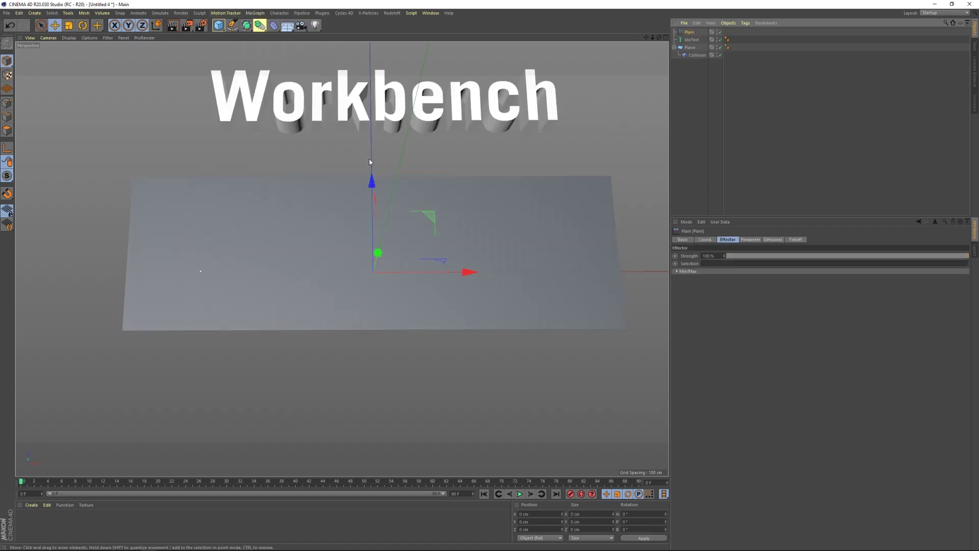
pyautogui.click(750, 239)
pyautogui.write('00')
pyautogui.press('Return')
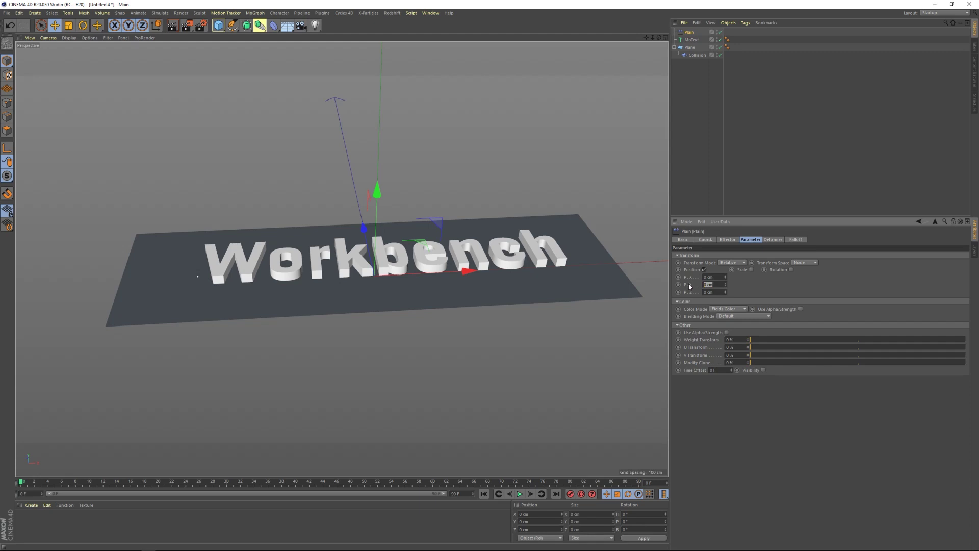
pyautogui.write('10')
pyautogui.press('Return')
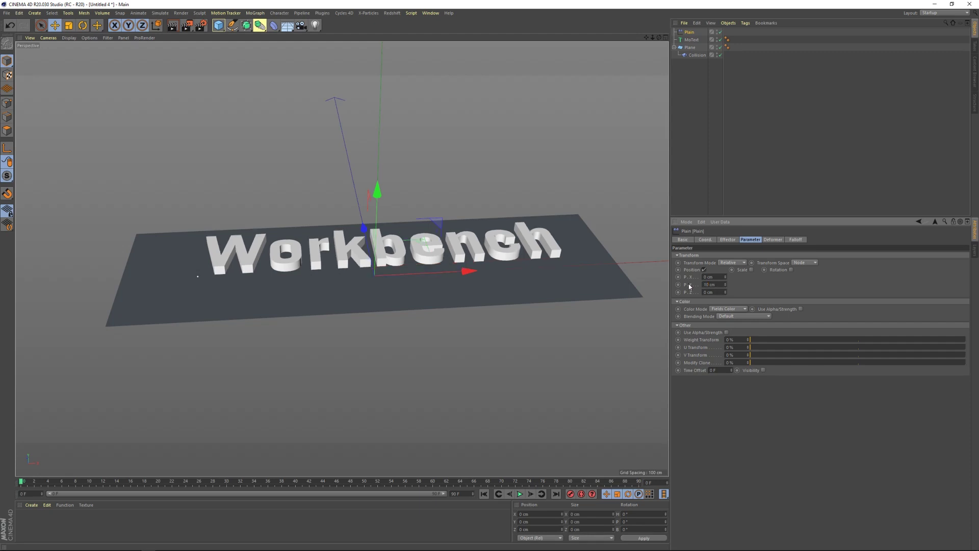
# Set the Plain effector's Transform Space to Effector and its Y position offset to -13 cm, dropping the letters below the plane.
pyautogui.click(808, 281)
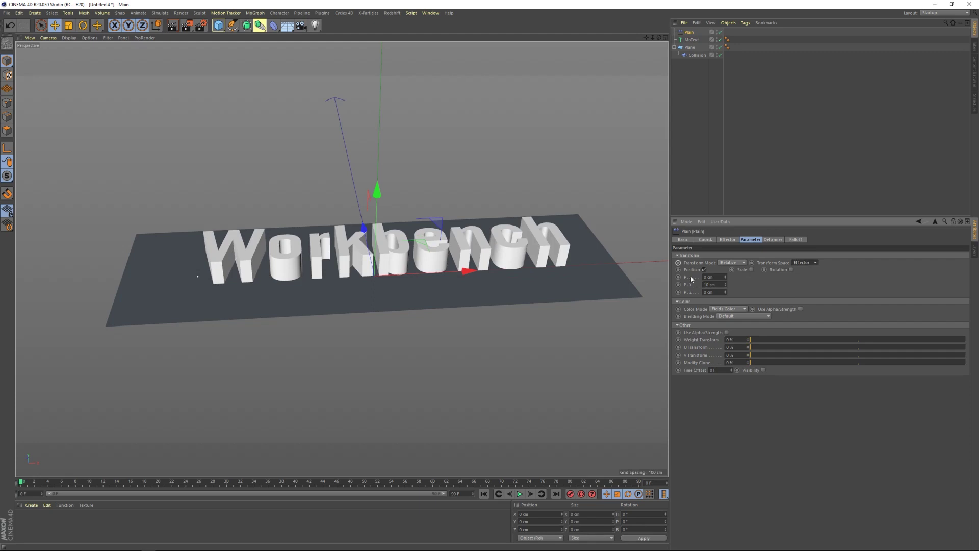
pyautogui.moveTo(725, 284); pyautogui.dragTo(609, 308)
pyautogui.keyDown('alt'); pyautogui.moveTo(476, 257); pyautogui.dragTo(449, 277); pyautogui.keyUp('alt')
pyautogui.keyDown('alt'); pyautogui.moveTo(374, 234); pyautogui.dragTo(401, 242, button='right'); pyautogui.keyUp('alt')
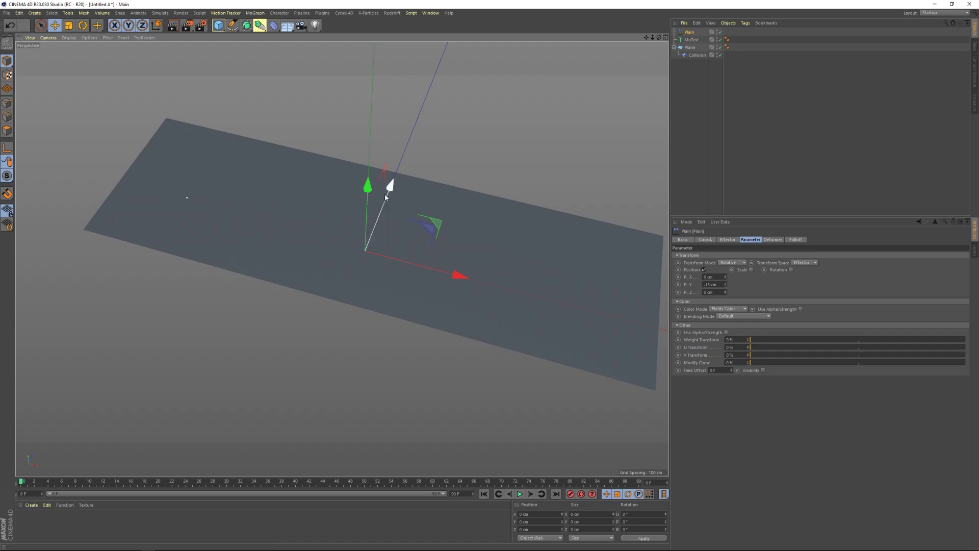
pyautogui.keyDown('alt'); pyautogui.moveTo(377, 254); pyautogui.dragTo(395, 189); pyautogui.keyUp('alt')
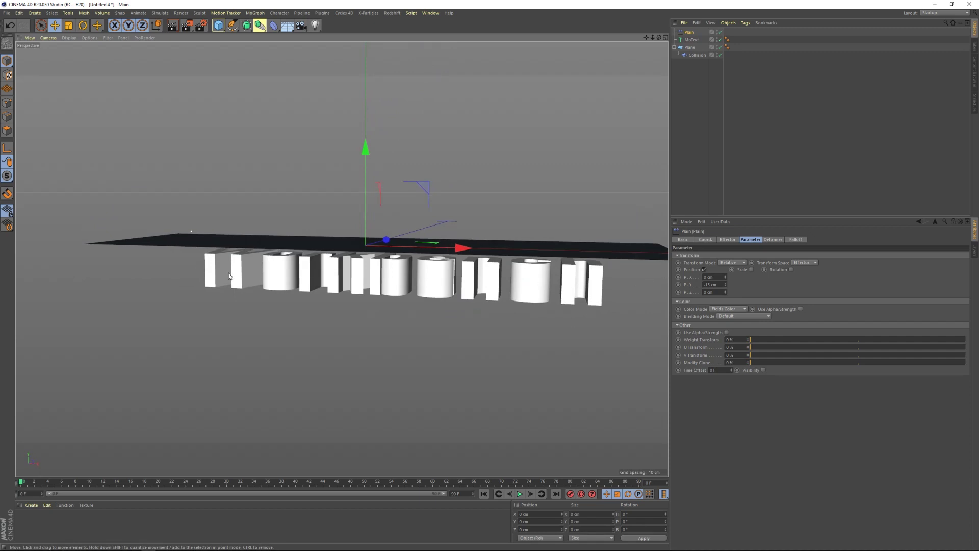
# Open the Collision deformer's cache settings and inspect the letters beneath the plane from several angles.
pyautogui.click(692, 47)
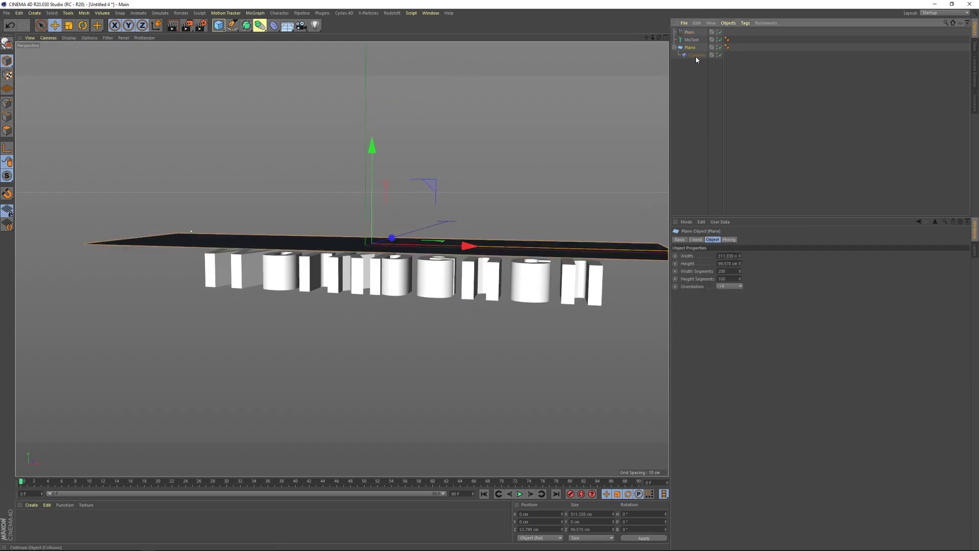
pyautogui.click(696, 55)
pyautogui.click(817, 240)
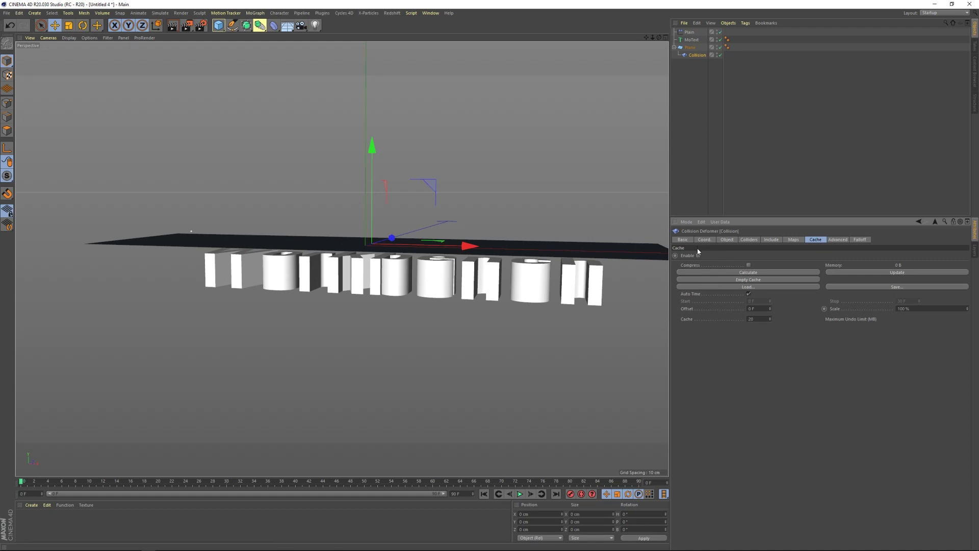
pyautogui.moveTo(407, 275)
pyautogui.keyDown('alt'); pyautogui.mouseDown()
pyautogui.moveTo(423, 306)
pyautogui.moveTo(418, 287)
pyautogui.mouseUp(); pyautogui.keyUp('alt')
pyautogui.keyDown('alt'); pyautogui.moveTo(350, 270); pyautogui.dragTo(336, 201); pyautogui.keyUp('alt')
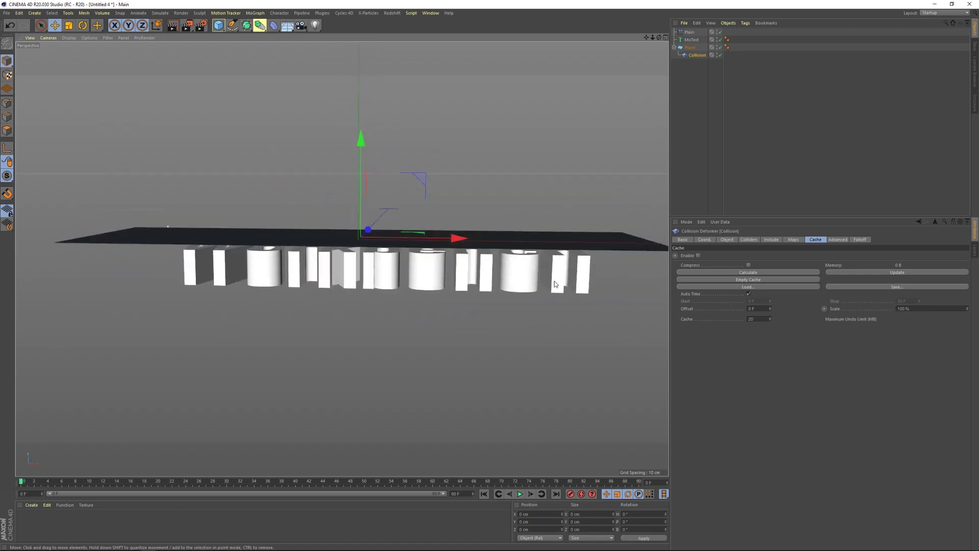
pyautogui.keyDown('alt'); pyautogui.moveTo(418, 269); pyautogui.dragTo(387, 222); pyautogui.keyUp('alt')
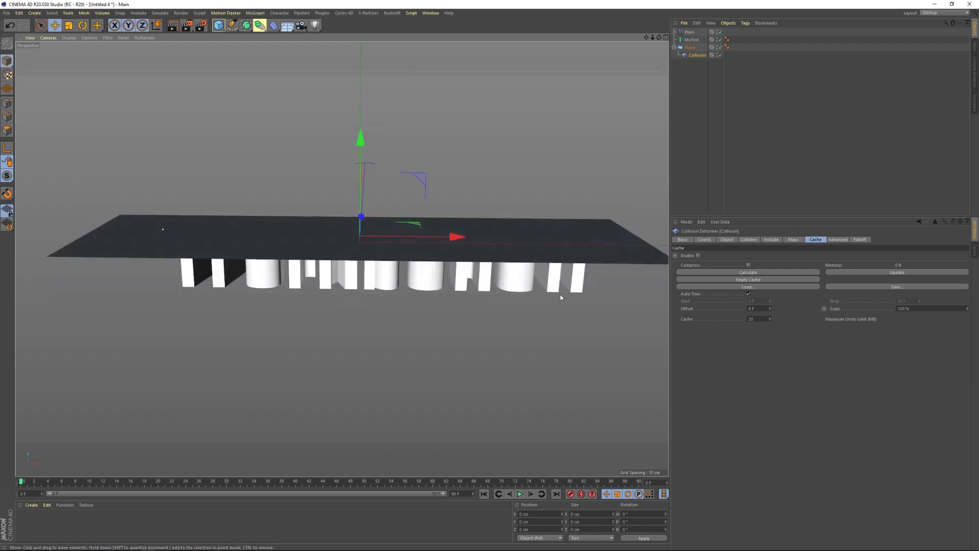
pyautogui.keyDown('alt'); pyautogui.moveTo(555, 296); pyautogui.dragTo(445, 275); pyautogui.keyUp('alt')
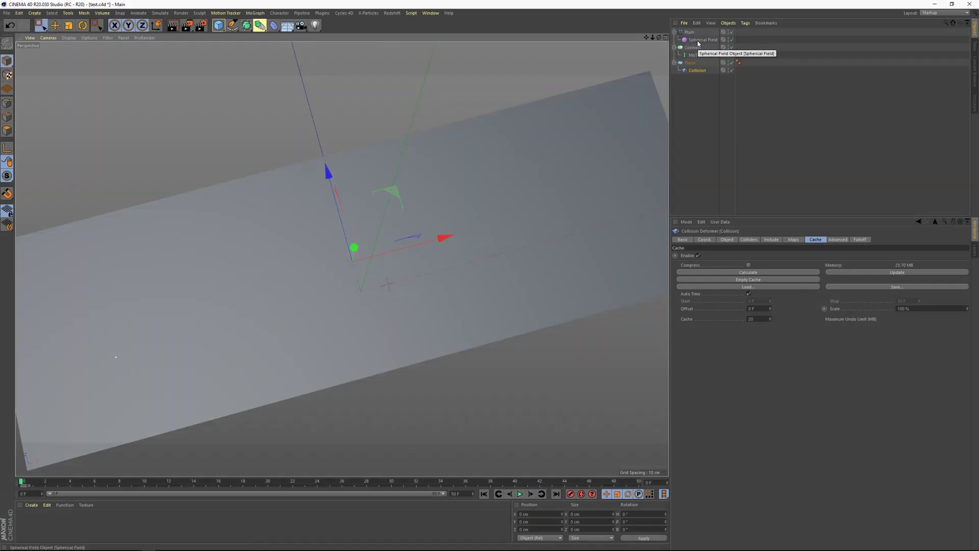
# Review the Spherical Field's Color Remap and Remapping settings, and play the letter animation with the Collision deformer disabled.
pyautogui.click(703, 40)
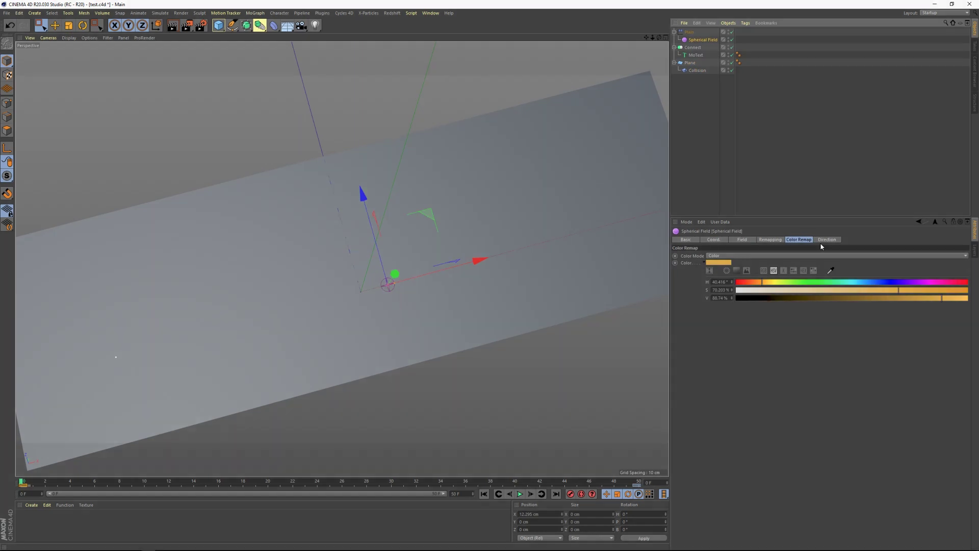
pyautogui.click(770, 240)
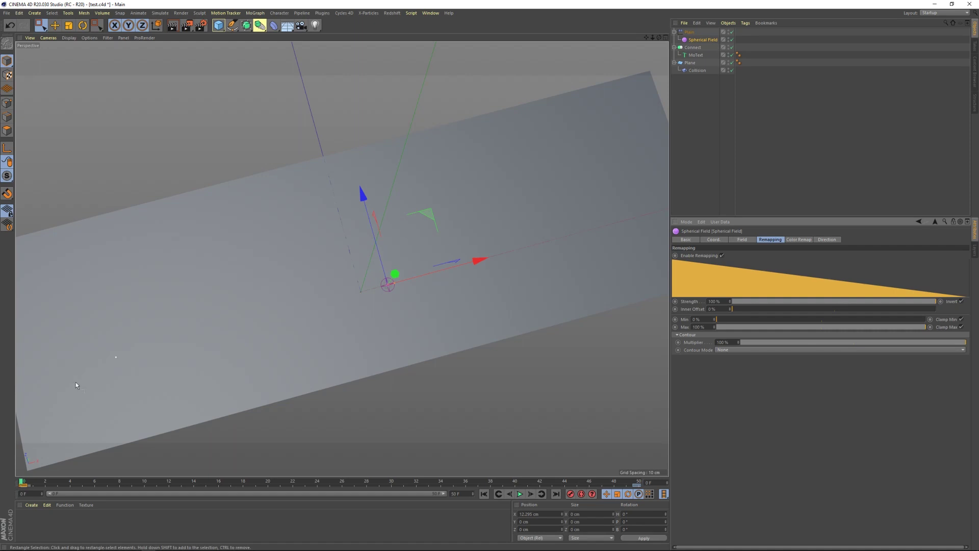
pyautogui.click(519, 494)
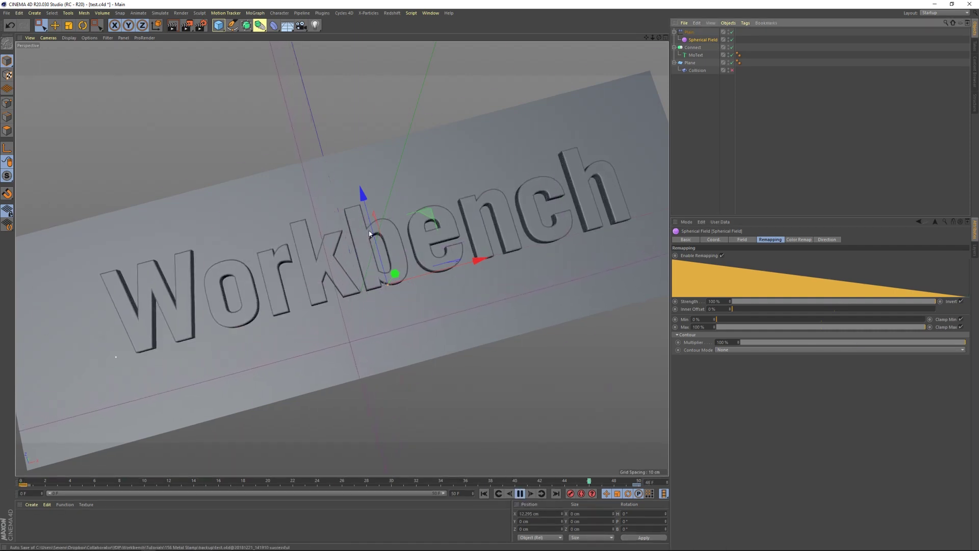
pyautogui.press('F8')
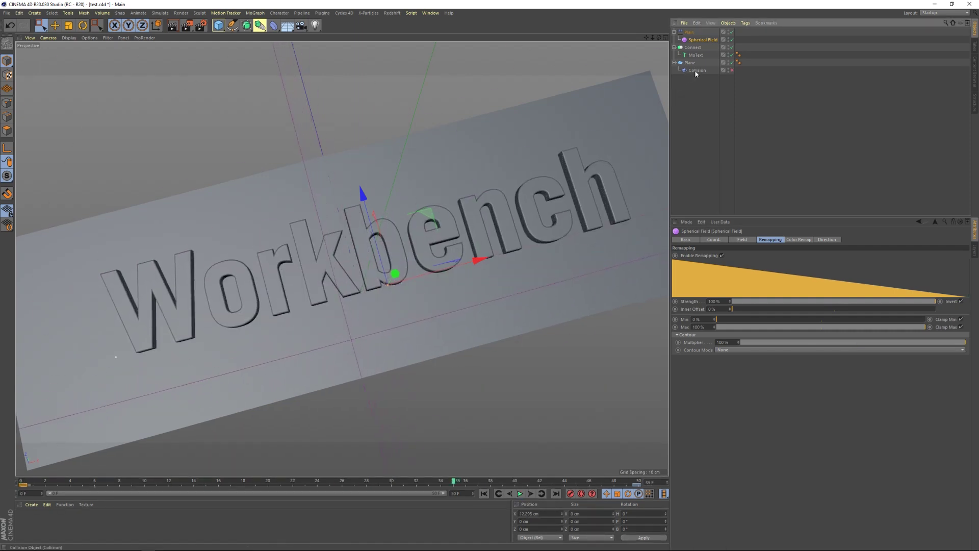
# Re-enable the Collision deformer, calculate its cache, and play the deformation while viewing the plane from a lower angle.
pyautogui.click(696, 70)
pyautogui.click(731, 70)
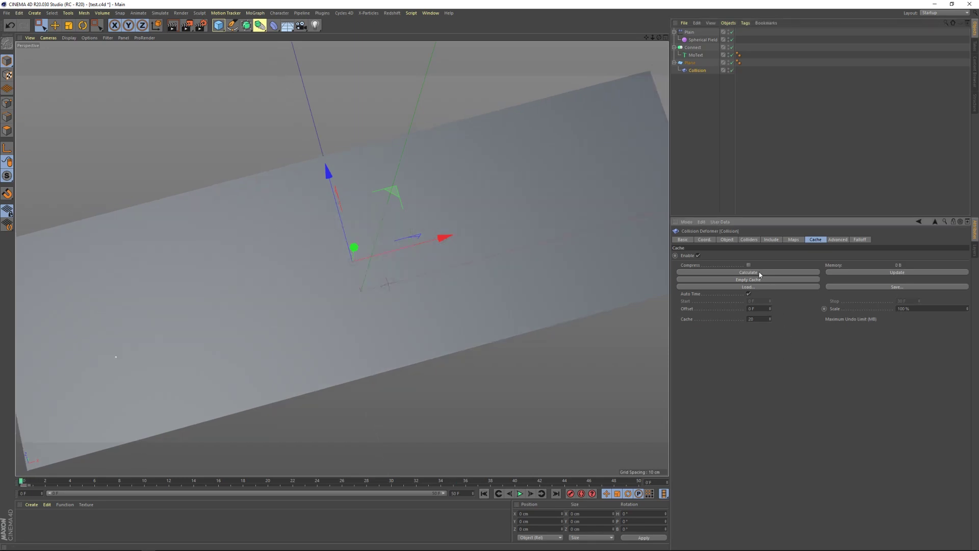
pyautogui.click(760, 272)
pyautogui.press('F8')
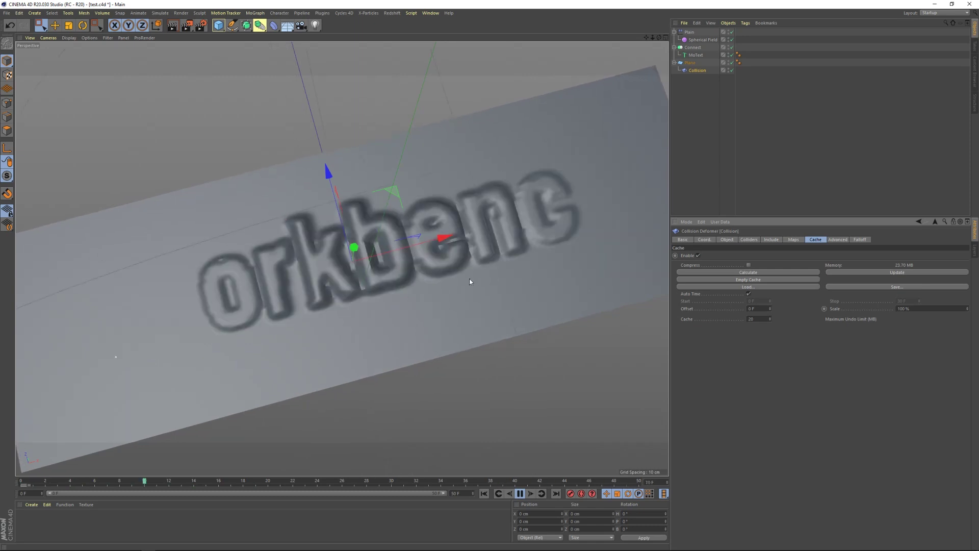
pyautogui.keyDown('alt'); pyautogui.moveTo(371, 299); pyautogui.dragTo(356, 273); pyautogui.keyUp('alt')
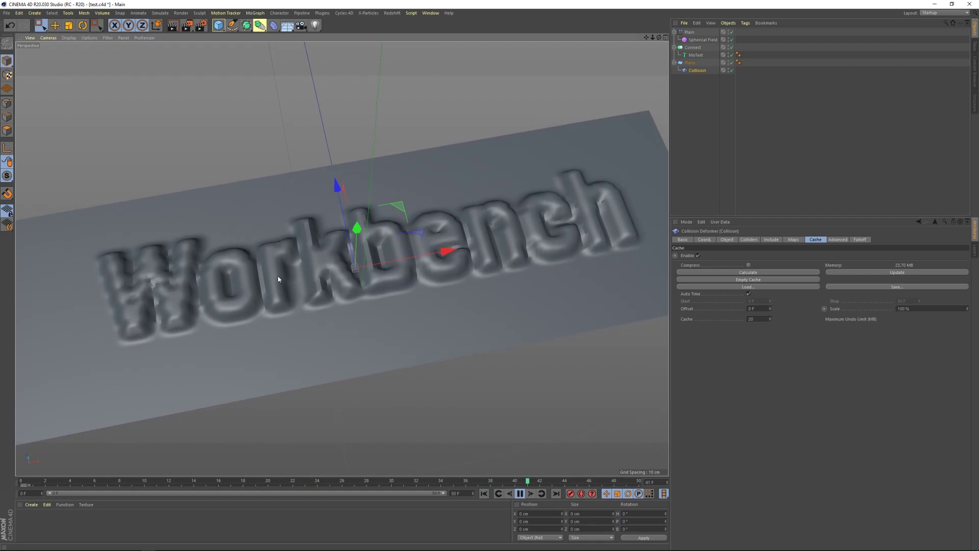
# Recalculate the Collision deformer's cache with its Falloff settings also displayed, and replay the letter deformation from the start.
pyautogui.click(484, 493)
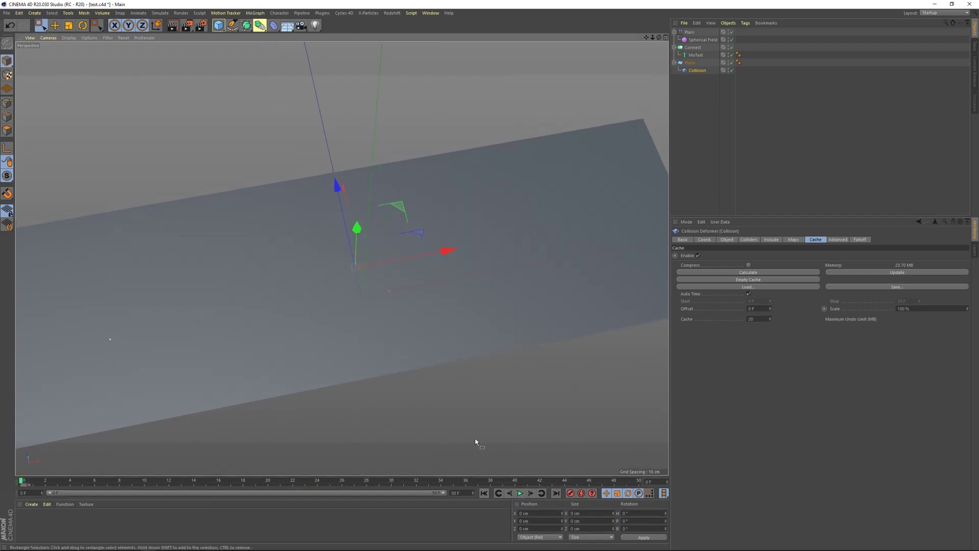
pyautogui.keyDown('alt'); pyautogui.doubleClick(728, 62); pyautogui.keyUp('alt')
pyautogui.click(696, 55)
pyautogui.click(519, 493)
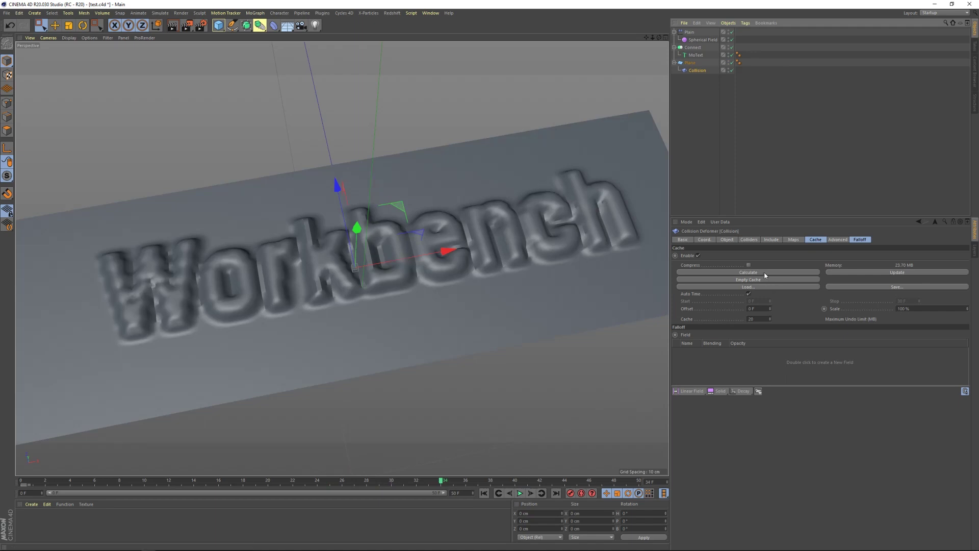
pyautogui.click(763, 273)
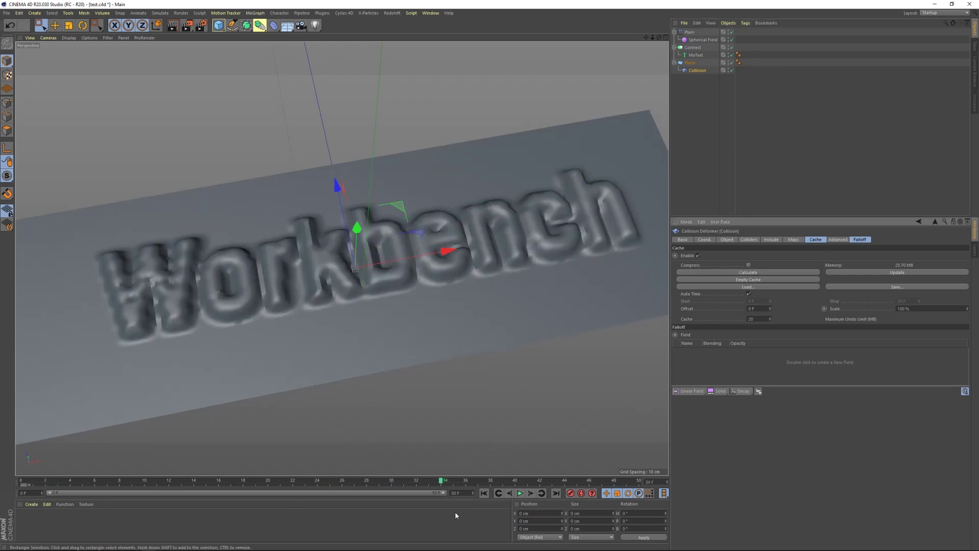
pyautogui.click(520, 493)
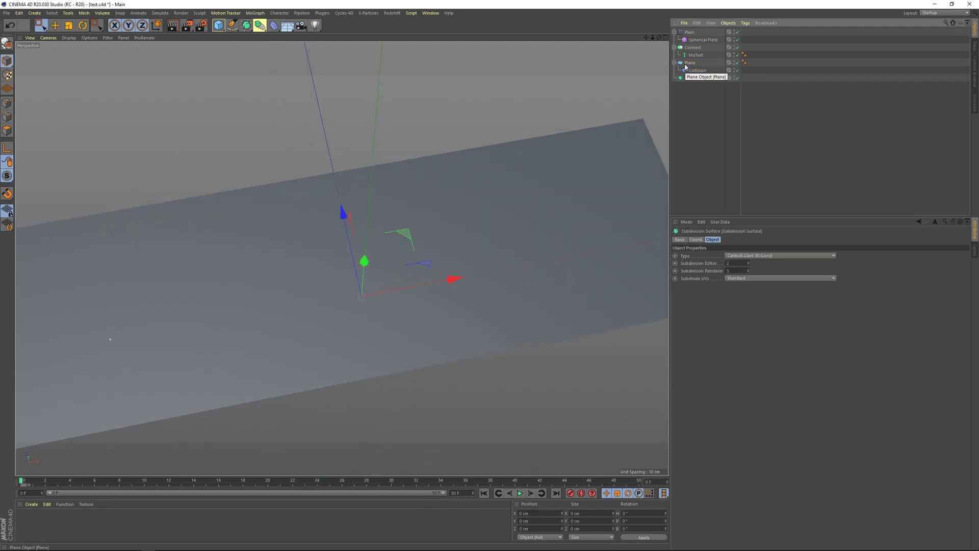
# Nest the plane under a Subdivision Surface to preview the smoothed letters in playback, and switch the subdivision off.
pyautogui.moveTo(689, 63)
pyautogui.mouseDown()
pyautogui.moveTo(705, 84)
pyautogui.moveTo(694, 78)
pyautogui.mouseUp()
pyautogui.click(519, 493)
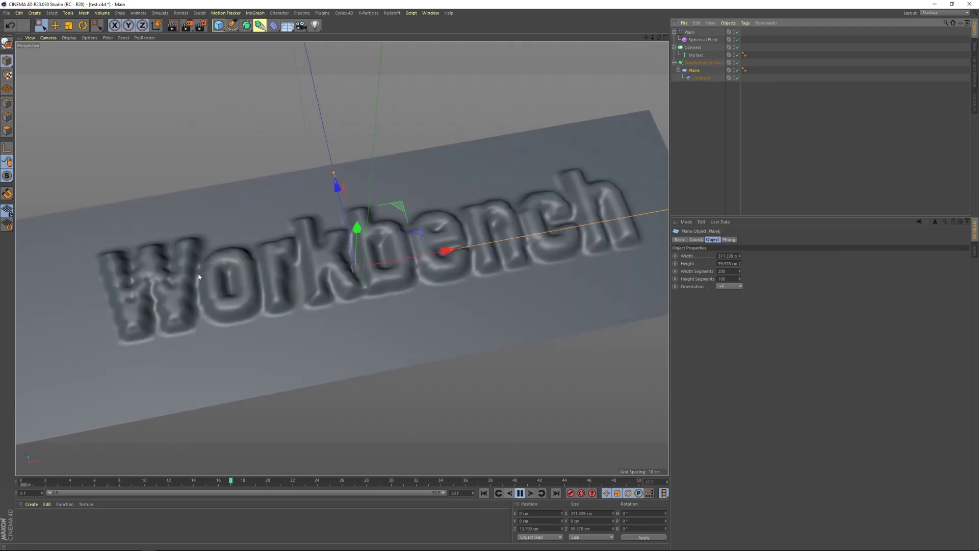
pyautogui.click(519, 493)
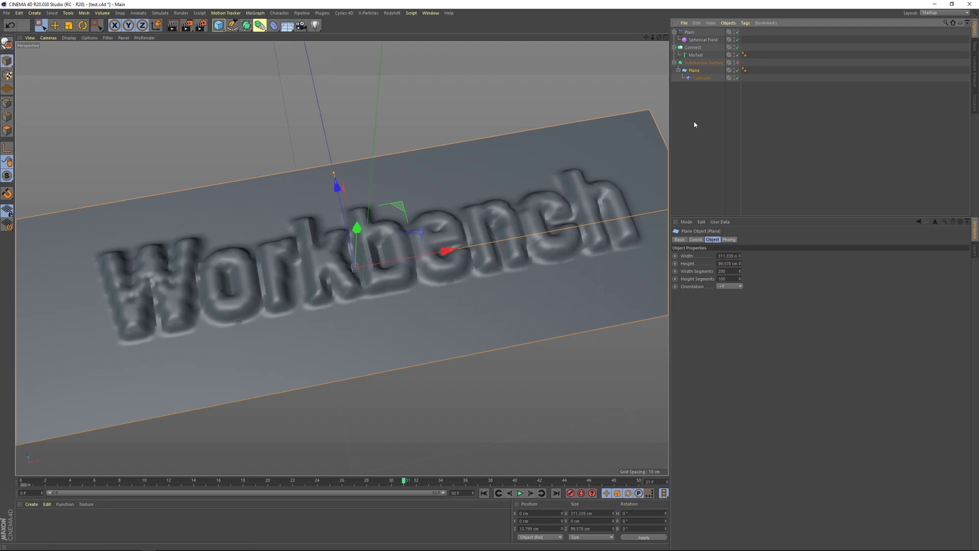
# Set the plane's Width Segments to 300 and recalculate the Collision deformer's cache with the Subdivision Surface disabled.
pyautogui.click(698, 88)
pyautogui.click(695, 71)
pyautogui.click(733, 271)
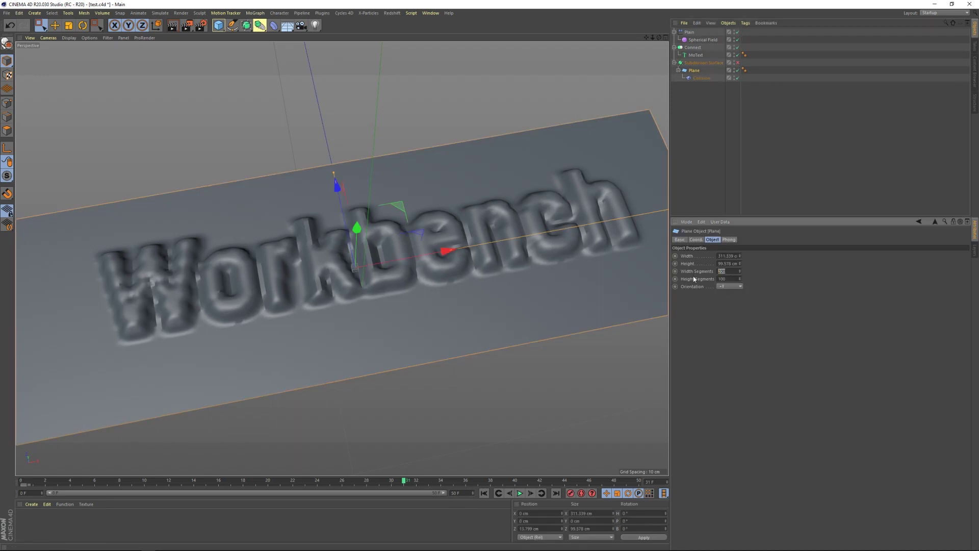
pyautogui.press('Return')
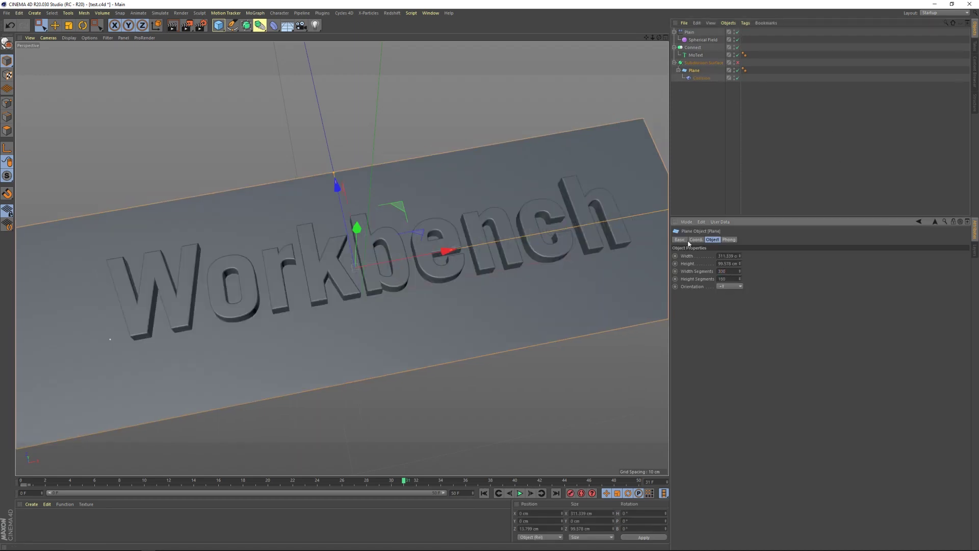
pyautogui.click(707, 77)
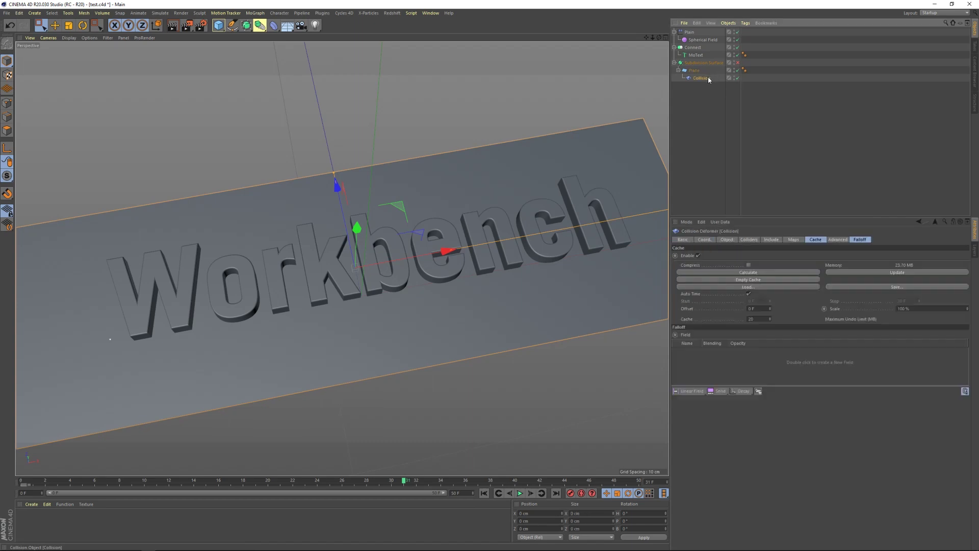
pyautogui.click(737, 63)
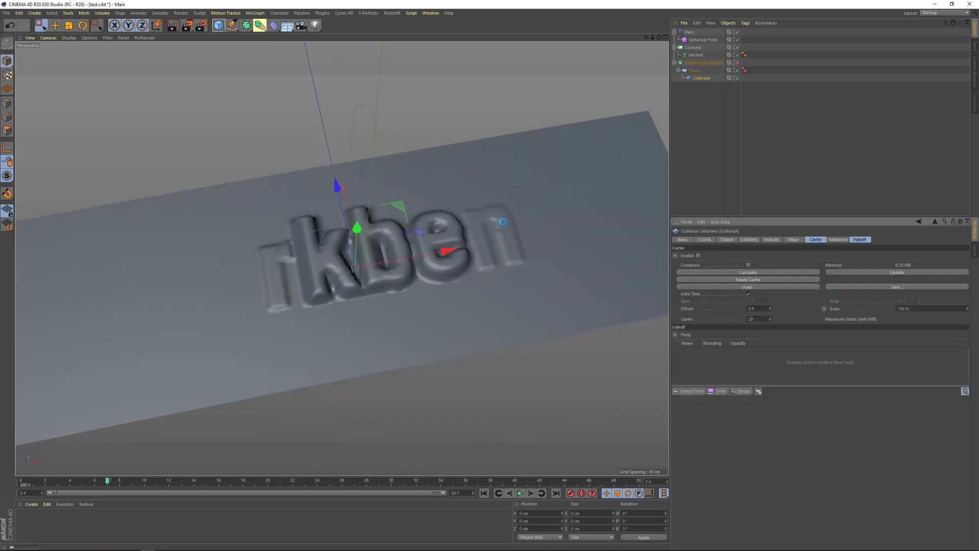